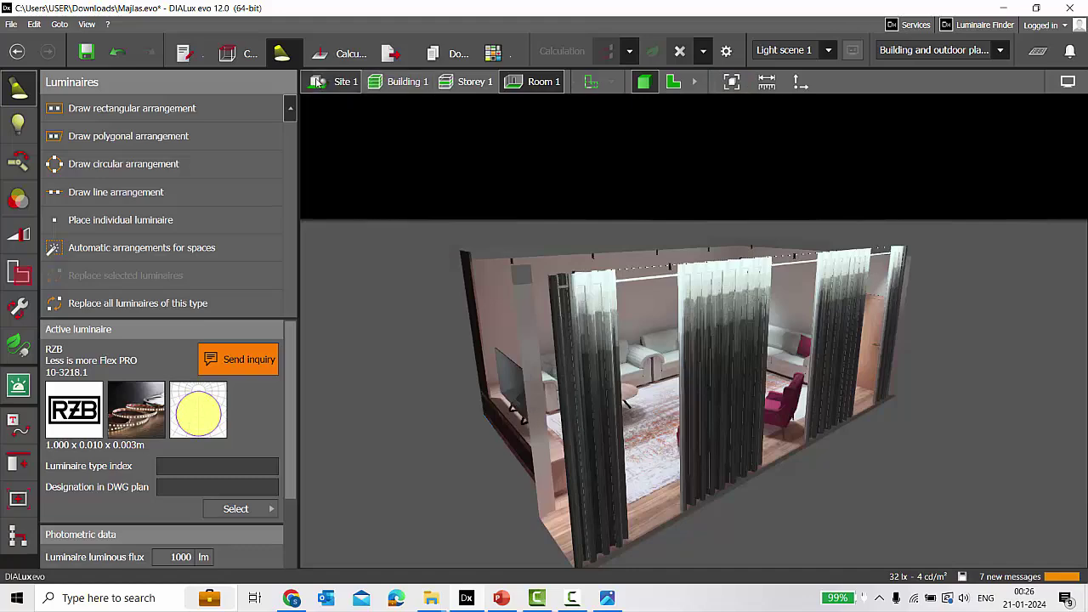
Examine the rendered lounge from inside, covering the ceiling downlights, curtain cove lighting and TV wall
{"action": "left_click_drag", "start_coordinate": [578, 299], "coordinate": [646, 376]}
{"action": "scroll", "coordinate": [737, 349], "scroll_direction": "up", "scroll_amount": 3}
{"action": "scroll", "coordinate": [736, 349], "scroll_direction": "down", "scroll_amount": 3}
{"action": "scroll", "coordinate": [646, 372], "scroll_direction": "up", "scroll_amount": 5}
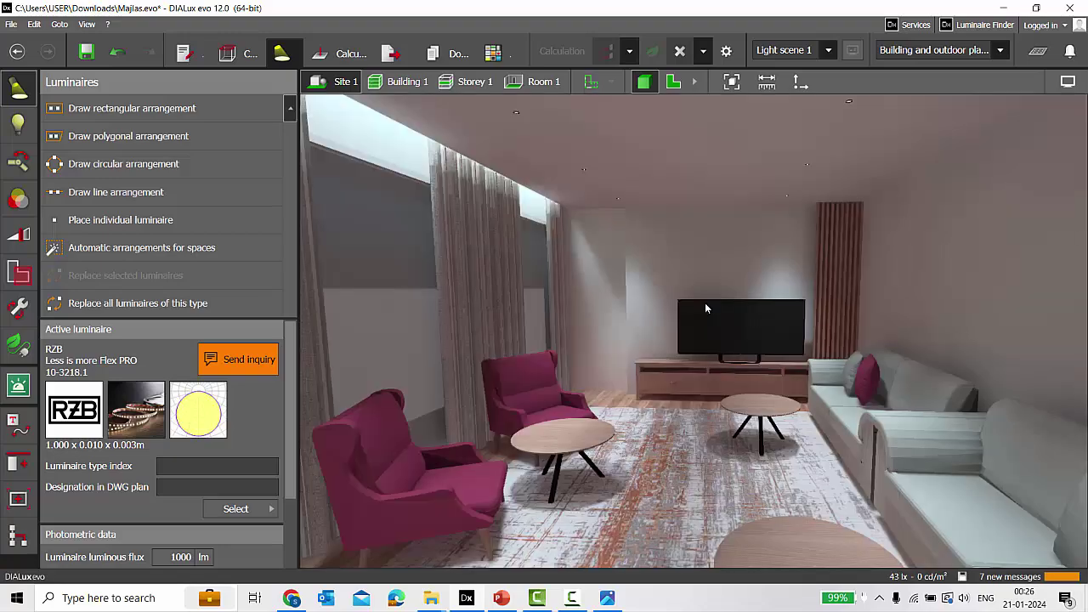
{"action": "left_click_drag", "start_coordinate": [690, 326], "coordinate": [879, 340]}
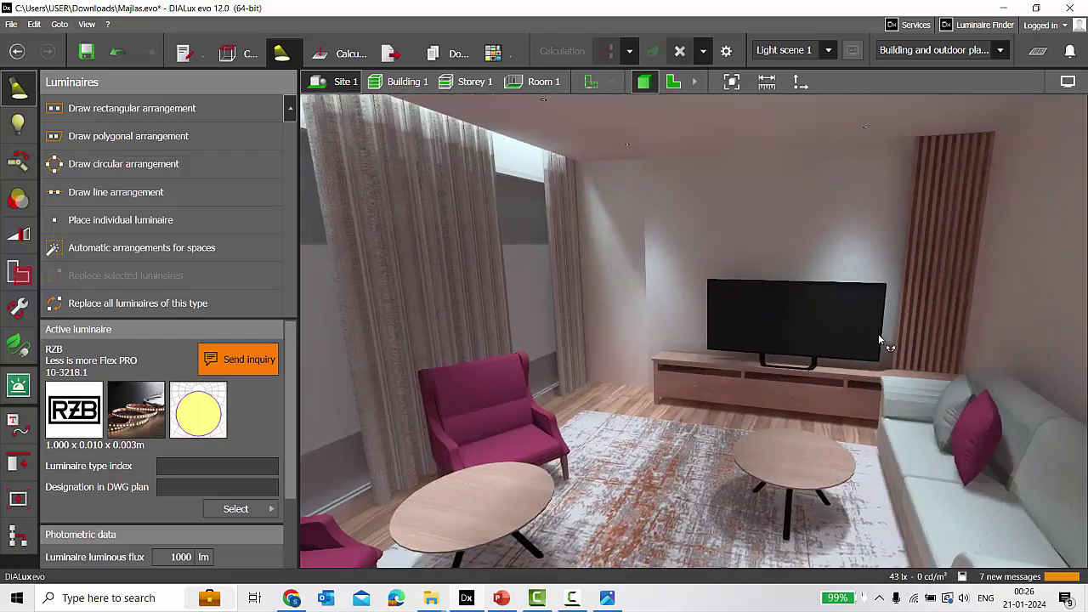
{"action": "left_click_drag", "start_coordinate": [712, 385], "coordinate": [677, 381]}
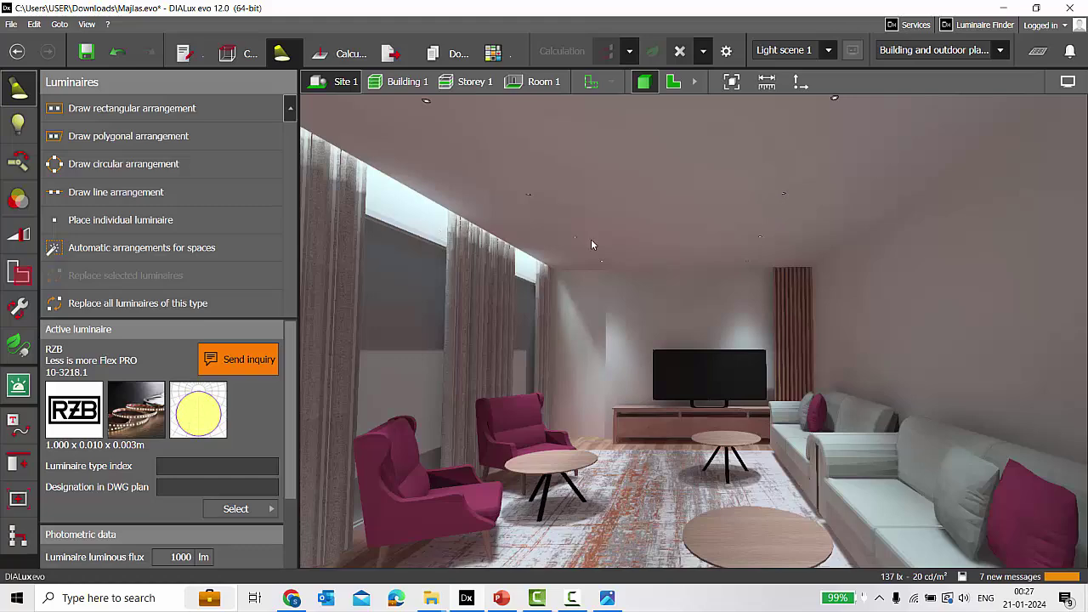
{"action": "left_click_drag", "start_coordinate": [588, 239], "coordinate": [772, 167]}
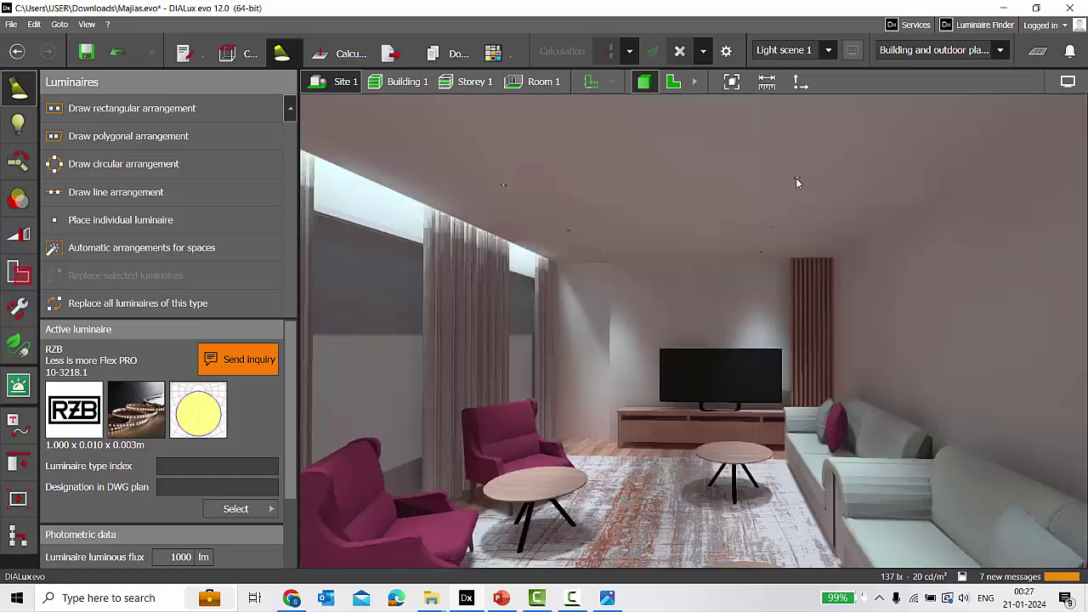
Set the CCT of the recessed ceiling downlights to 3000 K and apply it
{"action": "left_click", "coordinate": [797, 180]}
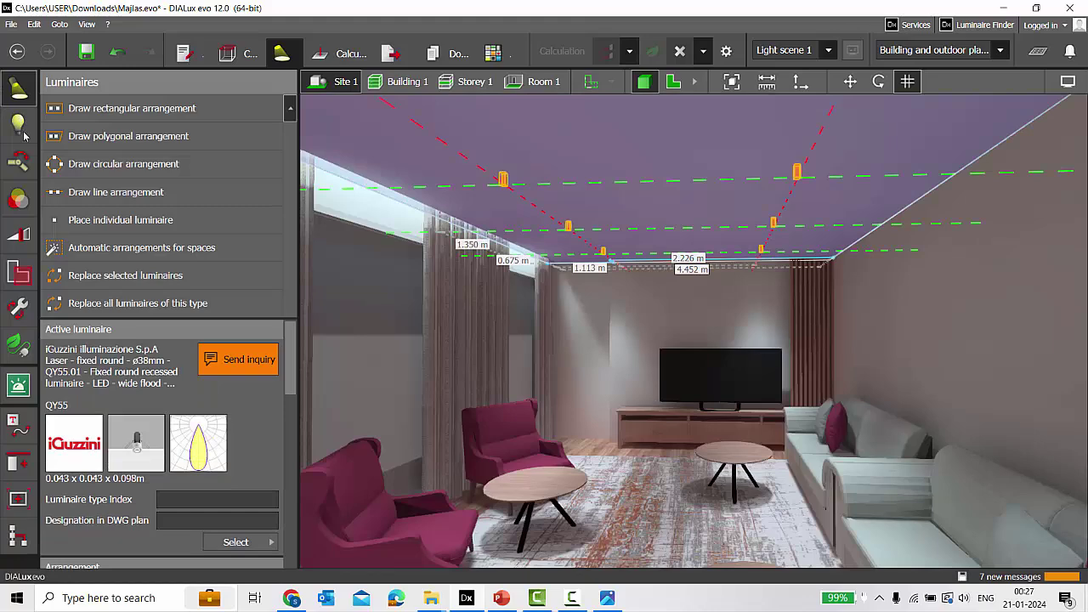
{"action": "left_click", "coordinate": [19, 123]}
{"action": "left_click", "coordinate": [144, 375]}
{"action": "type", "text": "3000"}
{"action": "key", "text": "Return"}
{"action": "left_click", "coordinate": [235, 422]}
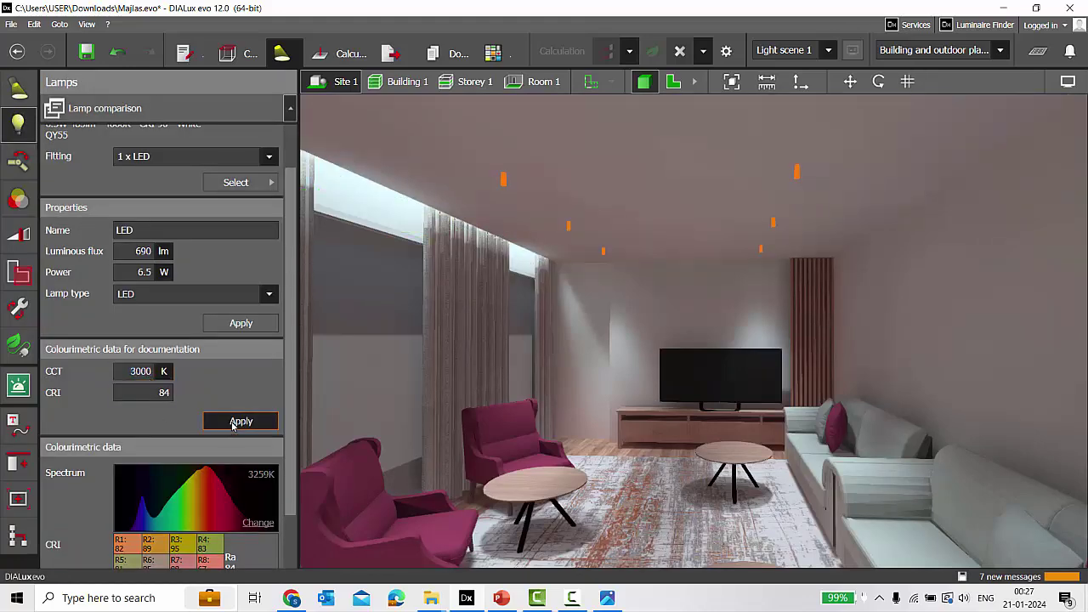
Check the lamp data of the curtain cove light strip, recalculate the lighting and dismiss the save reminder
{"action": "left_click", "coordinate": [15, 92]}
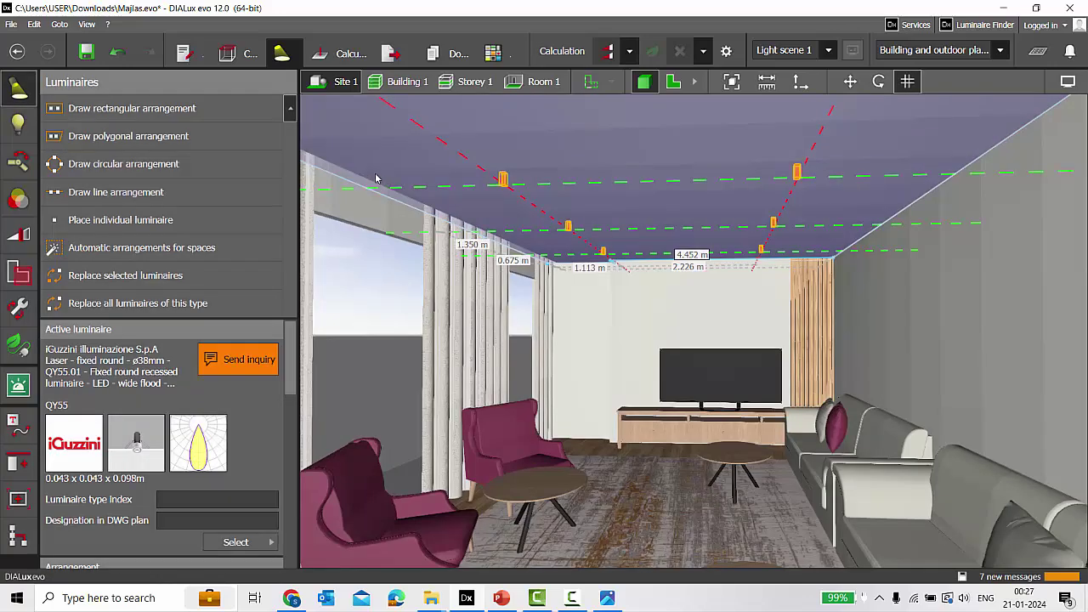
{"action": "left_click", "coordinate": [19, 123]}
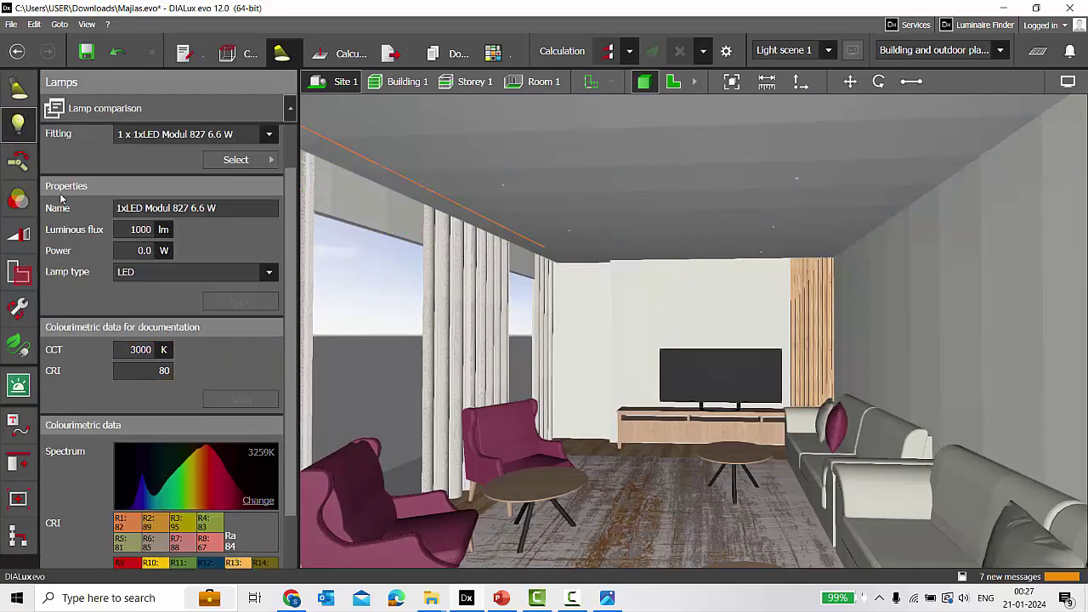
{"action": "left_click", "coordinate": [15, 90]}
{"action": "left_click", "coordinate": [607, 51]}
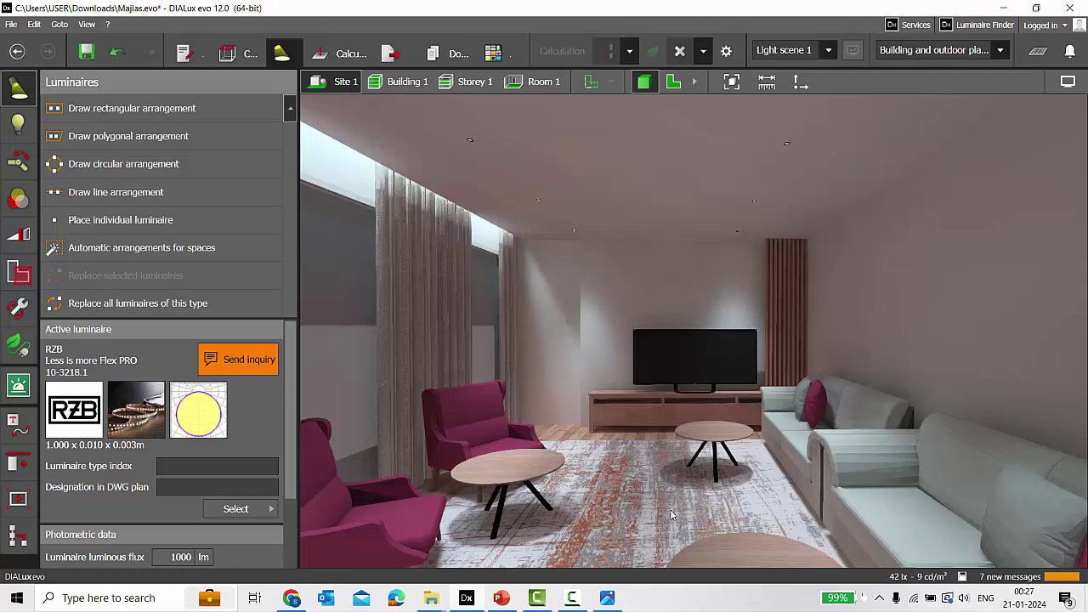
{"action": "left_click", "coordinate": [502, 599]}
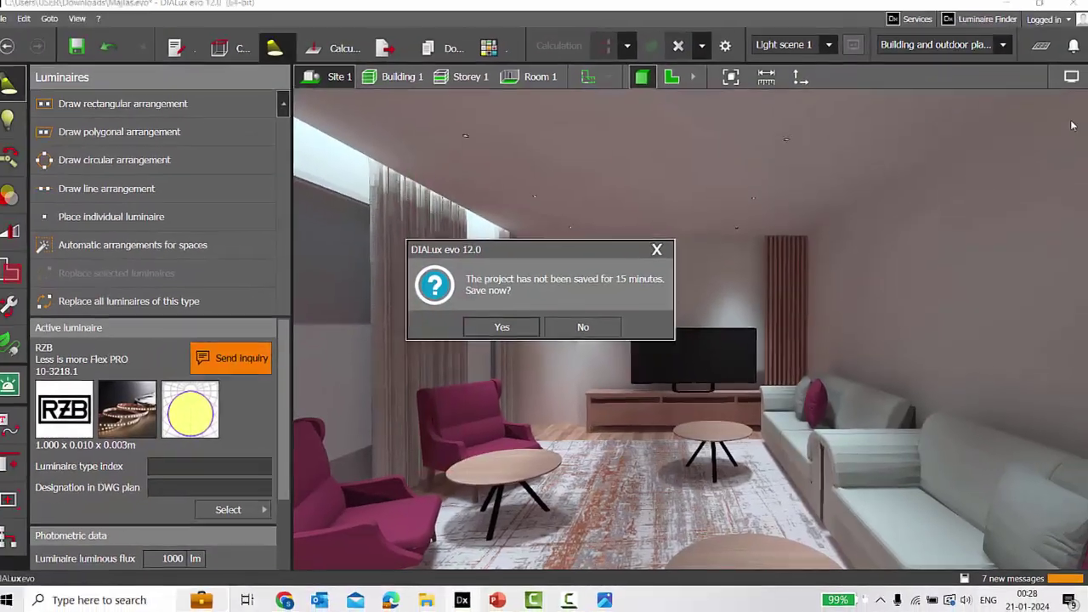
{"action": "key", "text": "Escape"}
Compare standard and manual white balance for the 3D view, raising the manual value to 4803 K
{"action": "left_click", "coordinate": [1071, 79]}
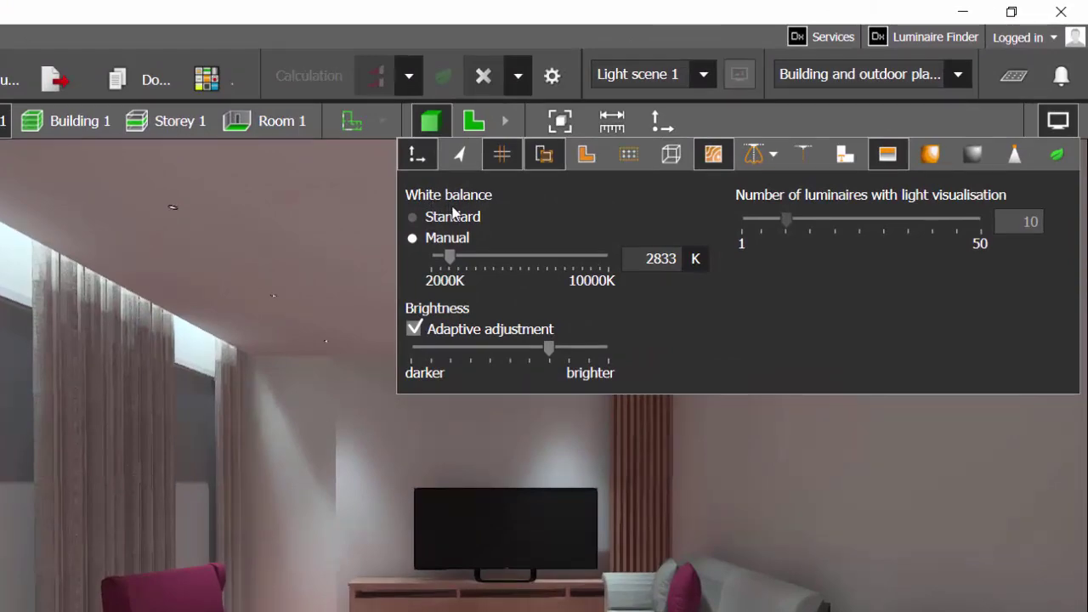
{"action": "left_click", "coordinate": [449, 219]}
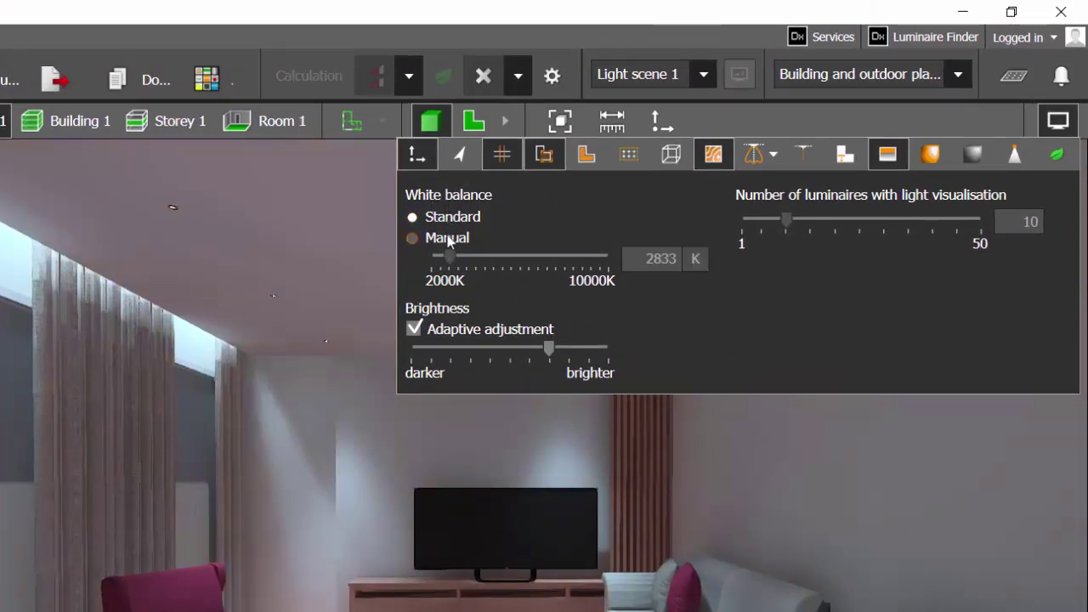
{"action": "left_click", "coordinate": [448, 238]}
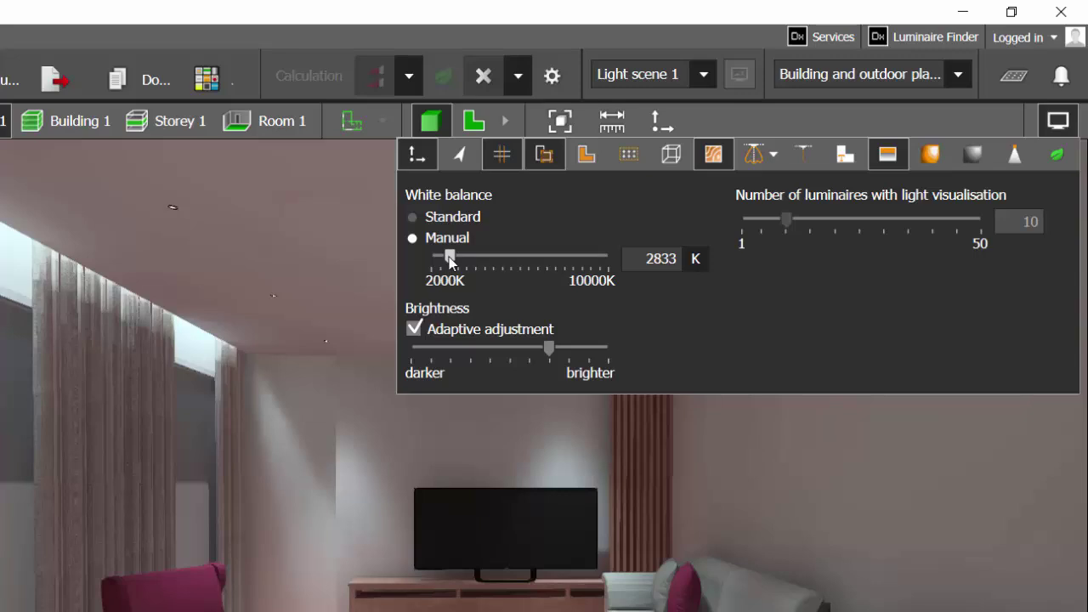
{"action": "left_click_drag", "start_coordinate": [450, 260], "coordinate": [482, 252]}
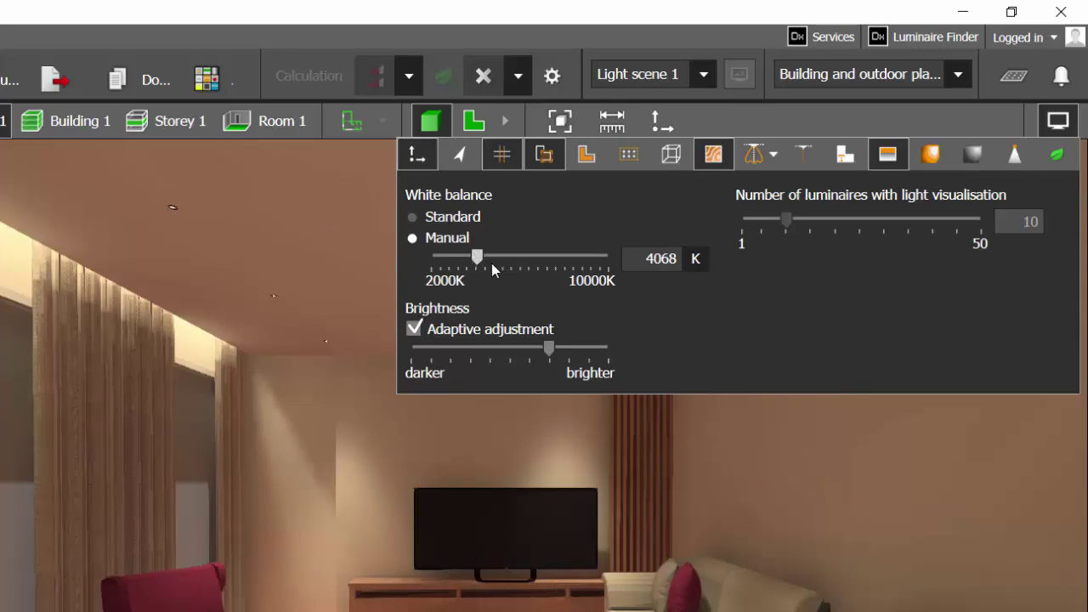
{"action": "left_click_drag", "start_coordinate": [477, 255], "coordinate": [494, 259]}
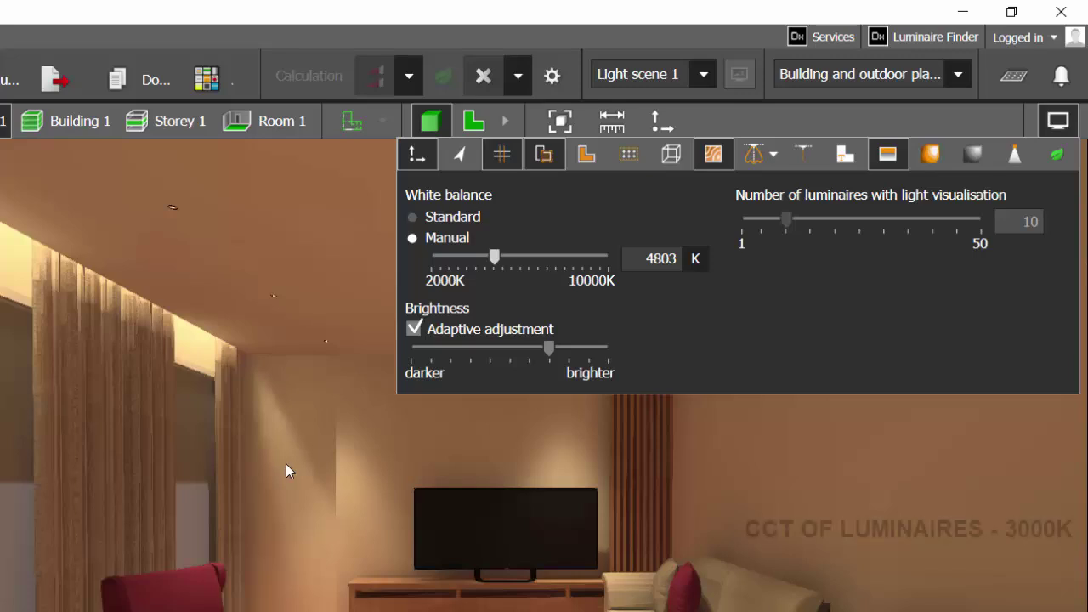
Set the manual white balance to exactly 4850 K and close the display settings
{"action": "left_click", "coordinate": [663, 259]}
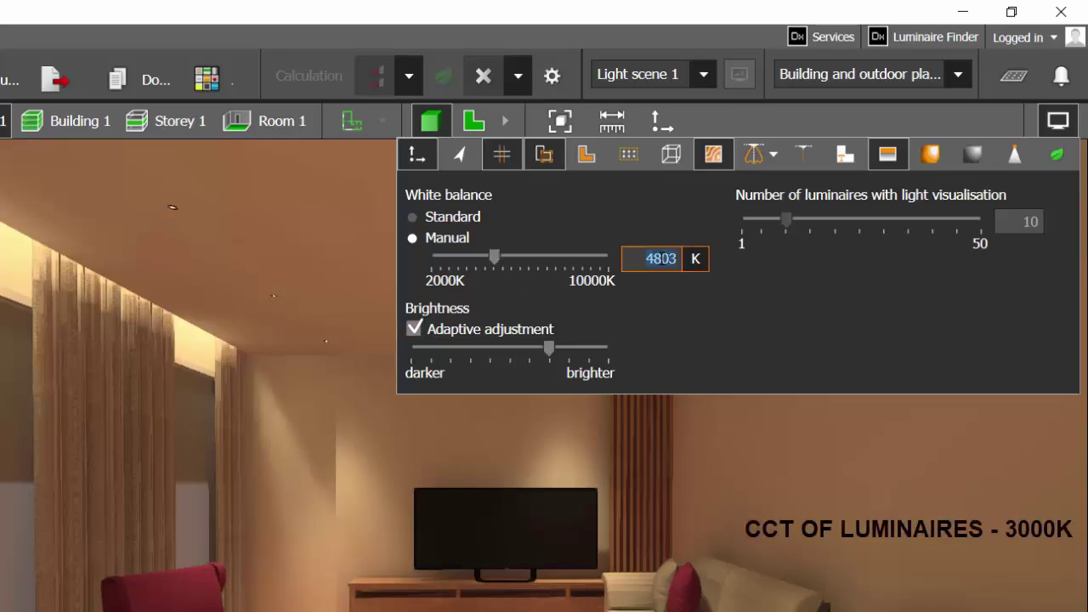
{"action": "key", "text": "BackSpace"}
{"action": "type", "text": "4850"}
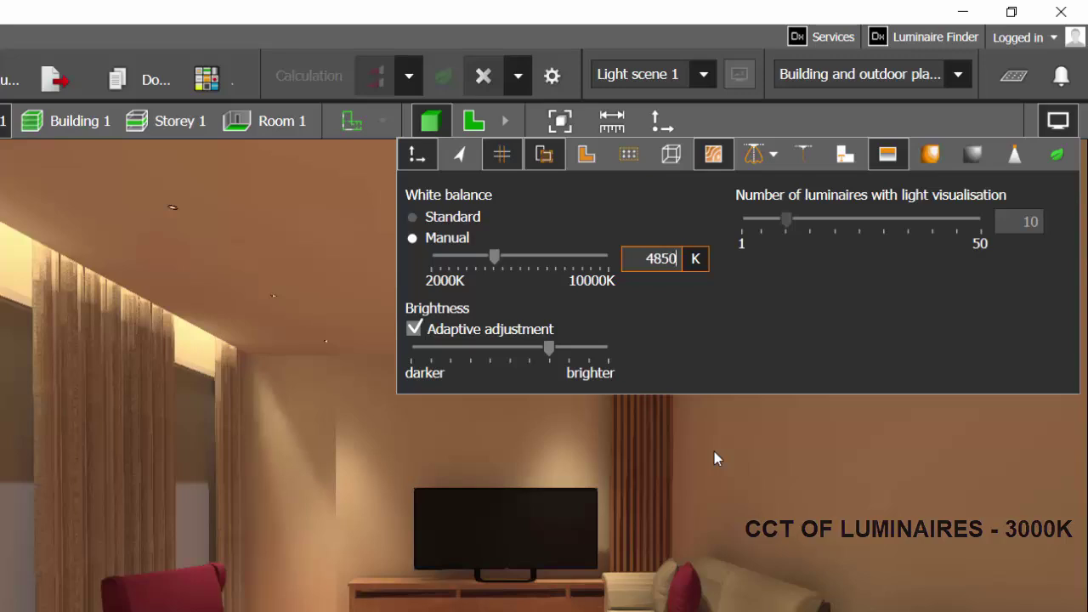
{"action": "key", "text": "Return"}
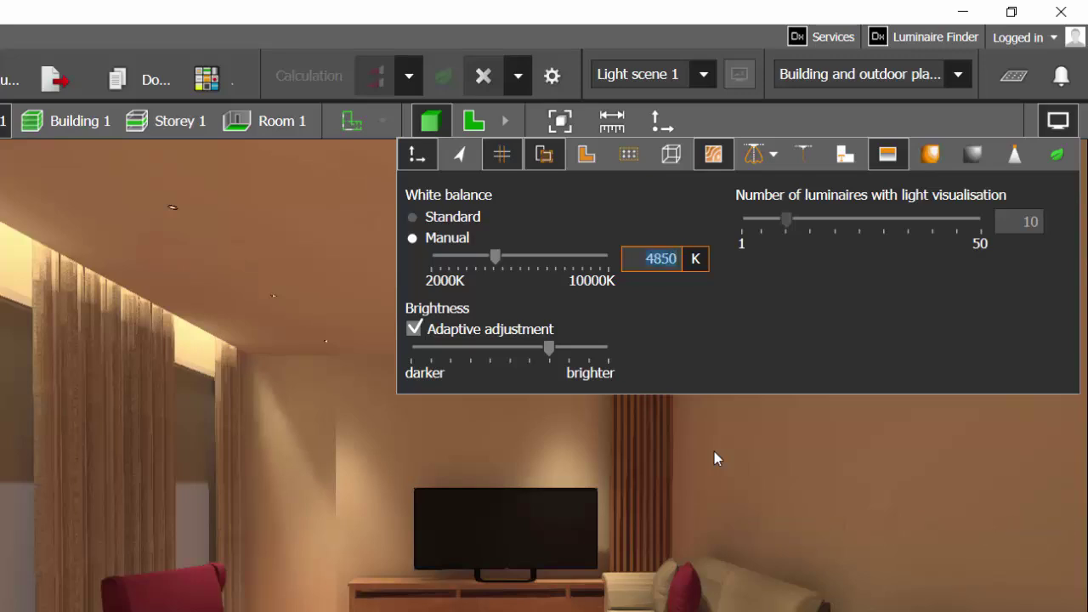
{"action": "left_click", "coordinate": [473, 414]}
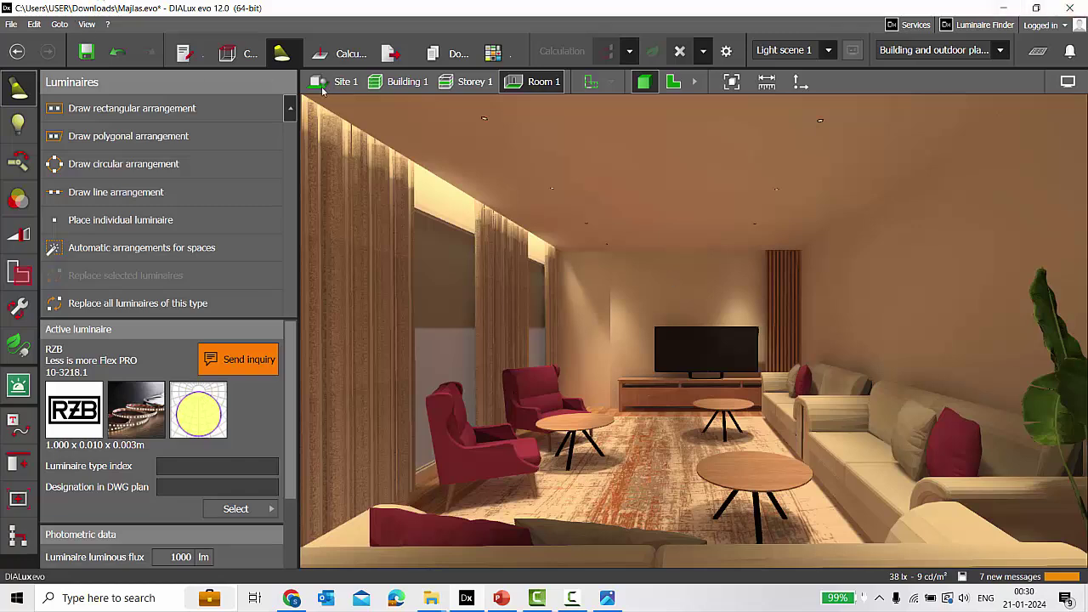
Raytrace the current view of the room at 1920 x 1080 pixels (Full HD)
{"action": "left_click", "coordinate": [398, 54]}
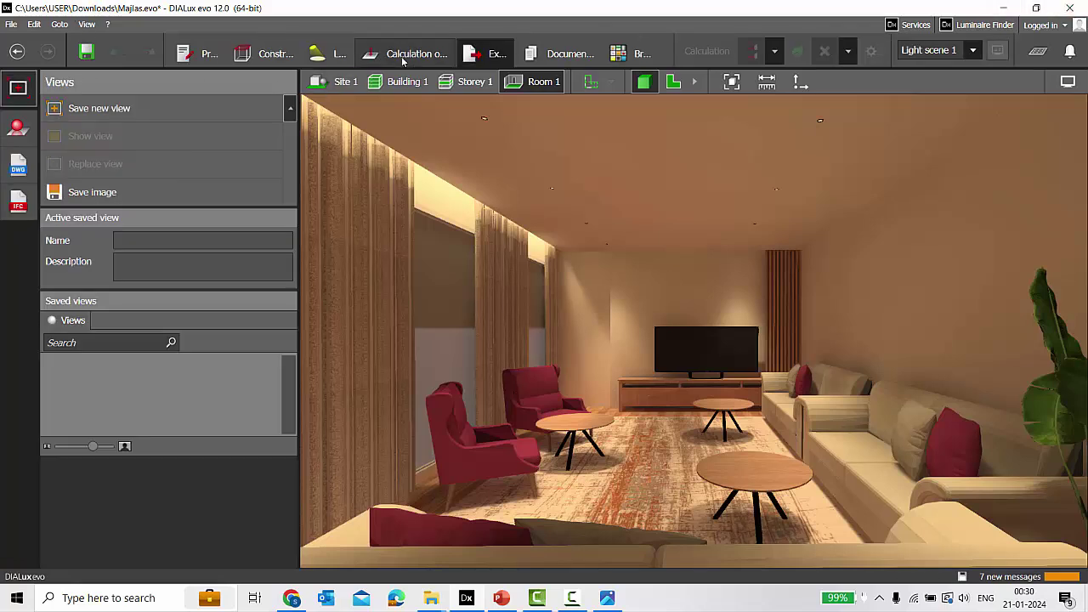
{"action": "left_click", "coordinate": [133, 109]}
{"action": "left_click", "coordinate": [18, 127]}
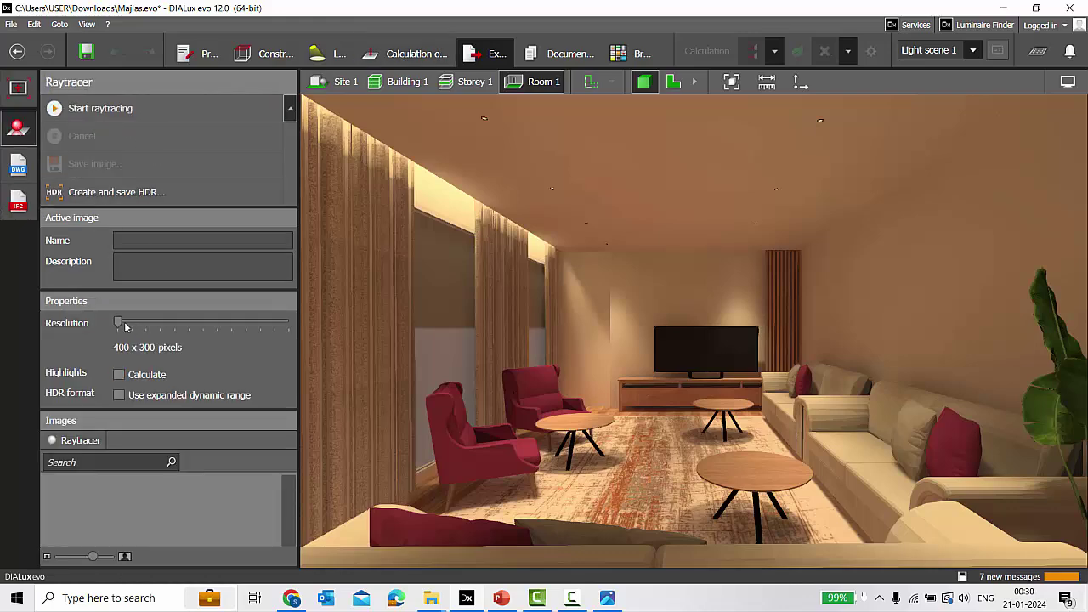
{"action": "left_click_drag", "start_coordinate": [118, 325], "coordinate": [227, 331]}
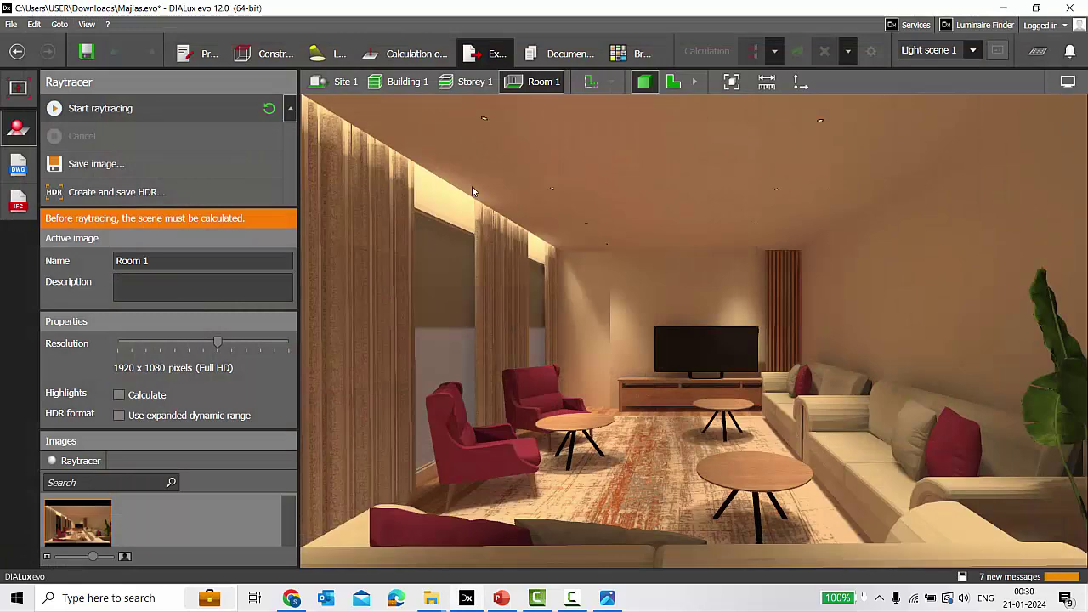
Give the recessed ceiling downlights the LED 5500K spectrum, set their CCT to 5000 K and apply it
{"action": "left_click", "coordinate": [408, 54]}
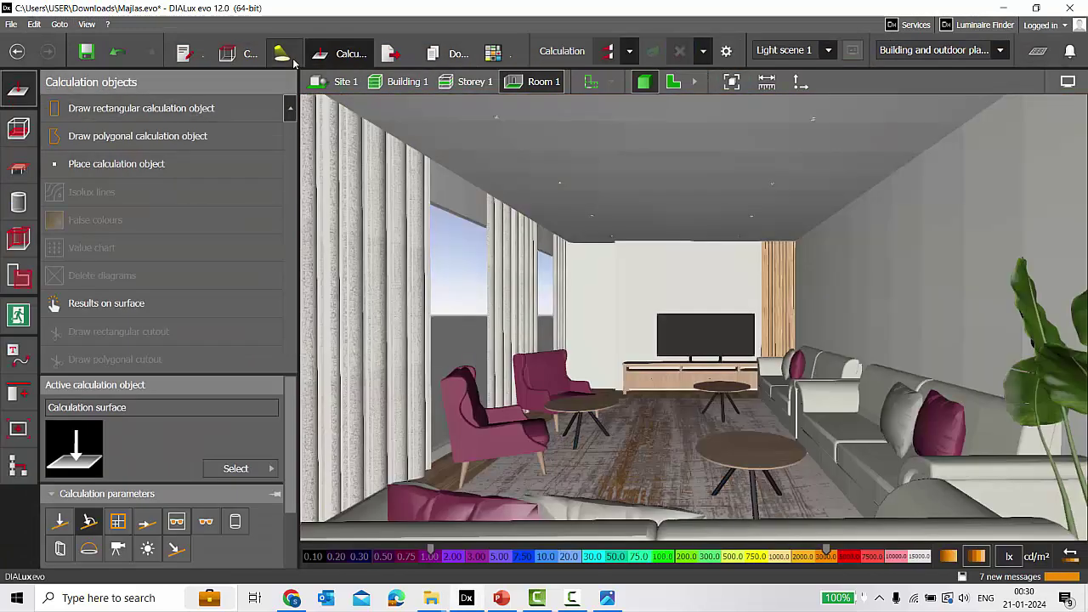
{"action": "left_click", "coordinate": [282, 53]}
{"action": "left_click", "coordinate": [557, 183]}
{"action": "left_click", "coordinate": [17, 123]}
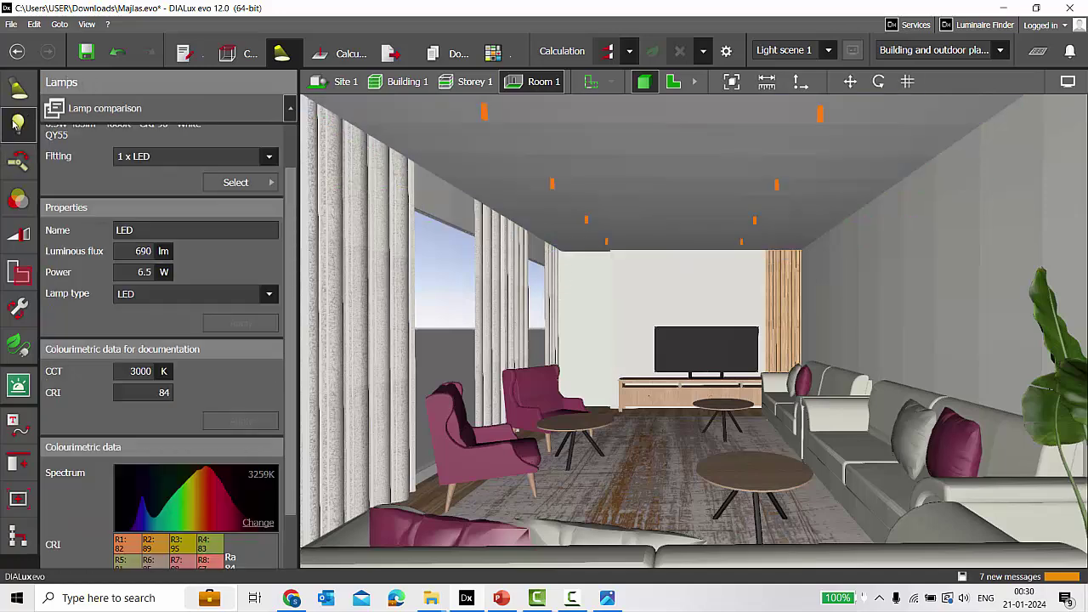
{"action": "left_click", "coordinate": [272, 524]}
{"action": "mouse_move", "coordinate": [320, 502]}
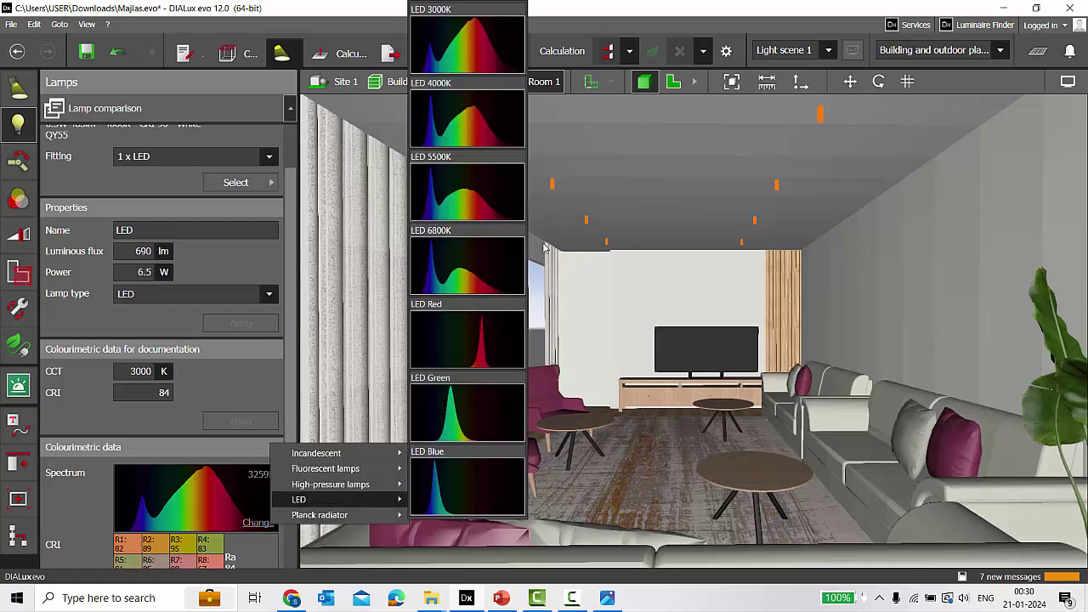
{"action": "left_click", "coordinate": [441, 183]}
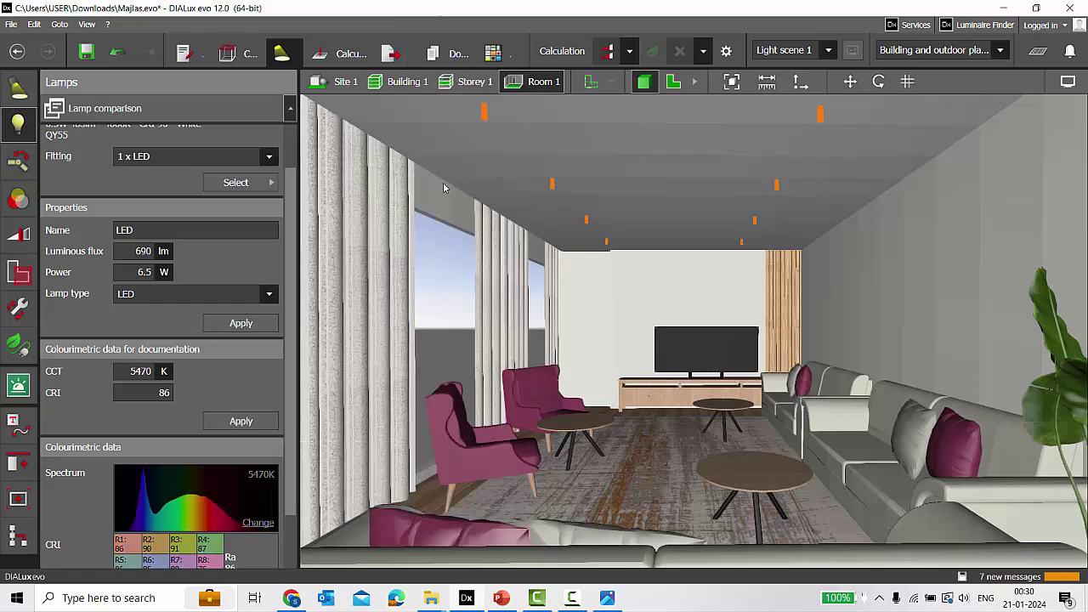
{"action": "double_click", "coordinate": [152, 369]}
{"action": "type", "text": "5000"}
{"action": "left_click", "coordinate": [239, 425]}
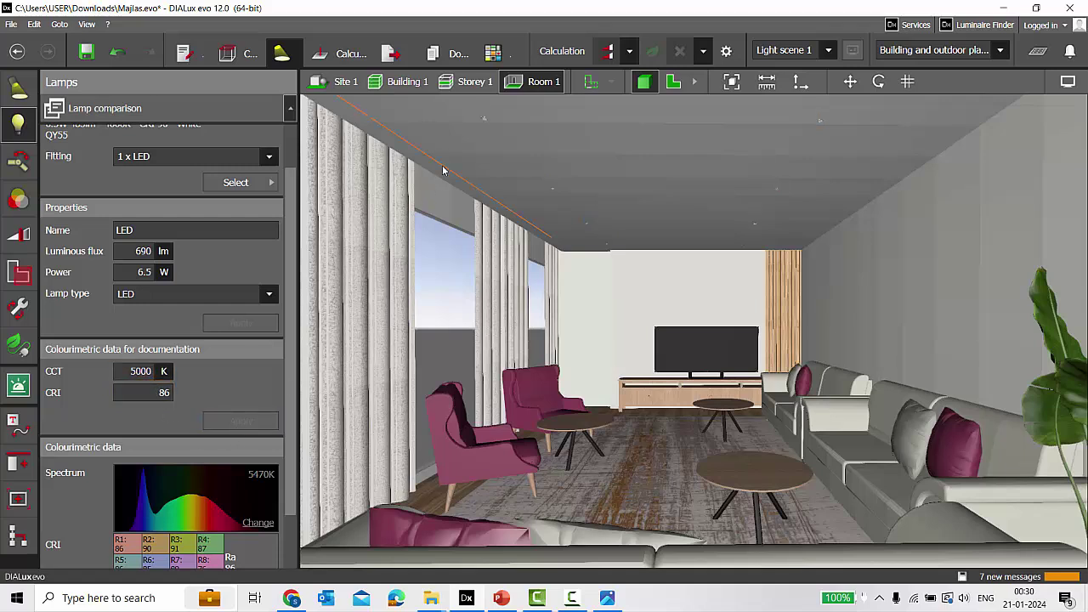
Give the curtain cove light strip the LED 5500K spectrum, set its CCT to 5000 K and apply it
{"action": "left_click", "coordinate": [443, 176]}
{"action": "left_click", "coordinate": [259, 501]}
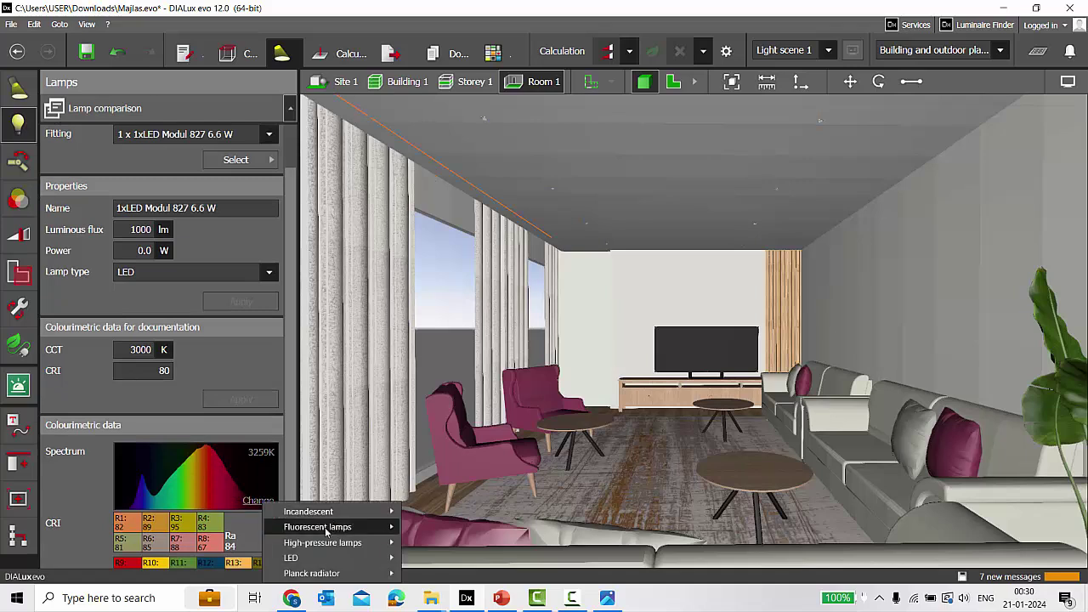
{"action": "mouse_move", "coordinate": [314, 557]}
{"action": "left_click", "coordinate": [433, 232]}
{"action": "left_click", "coordinate": [141, 356]}
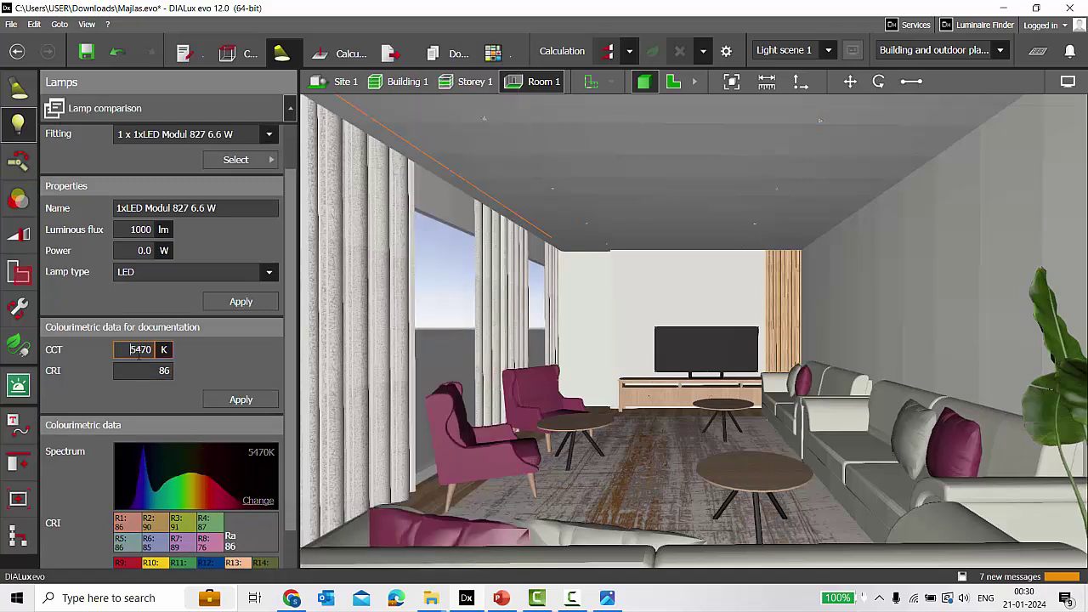
{"action": "type", "text": "5000"}
{"action": "key", "text": "ctrl+a"}
{"action": "left_click", "coordinate": [233, 404]}
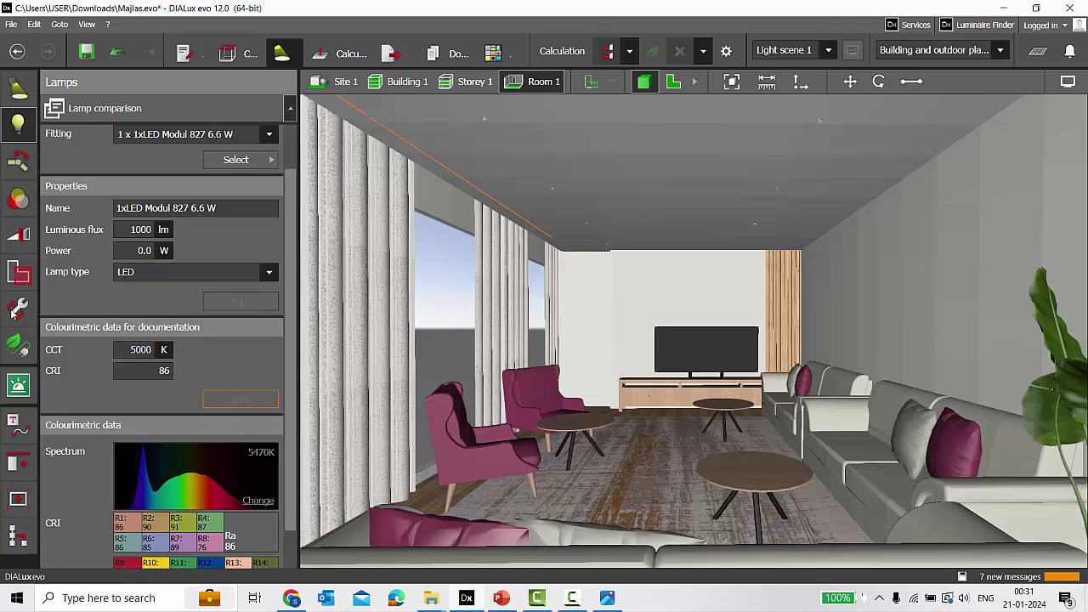
Save the project and recalculate the lighting with the changed lamp colours
{"action": "left_click", "coordinate": [667, 336]}
{"action": "key", "text": "ctrl+s"}
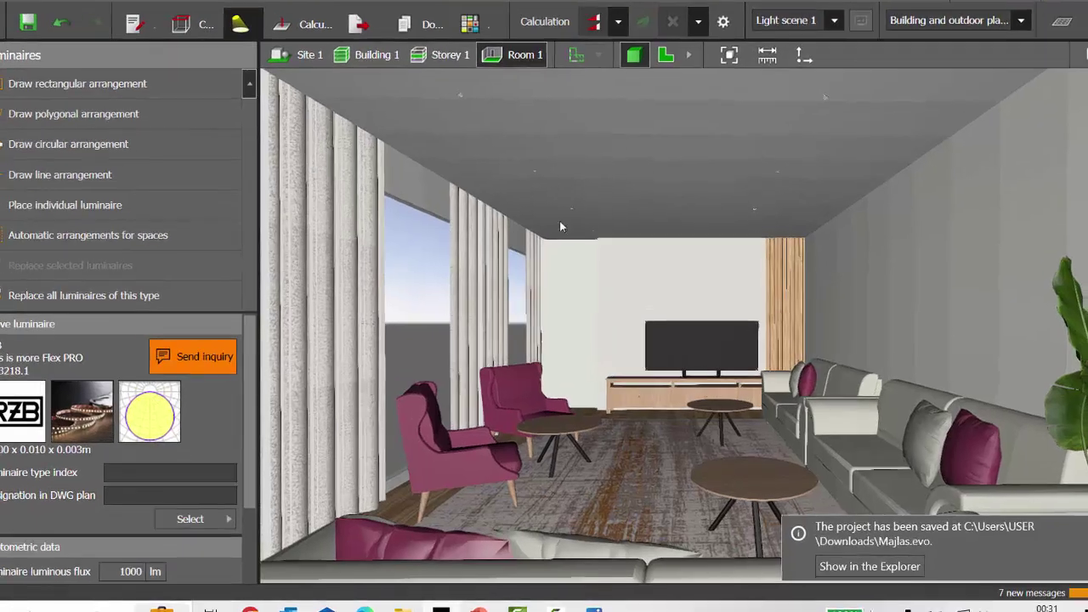
{"action": "key", "text": "alt+Tab"}
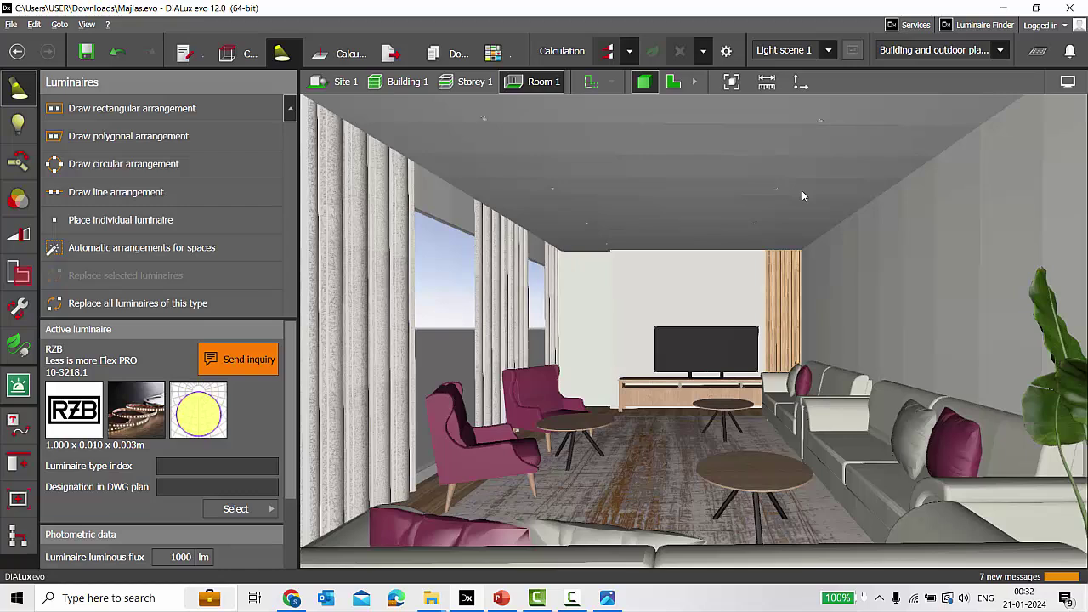
{"action": "left_click", "coordinate": [607, 51]}
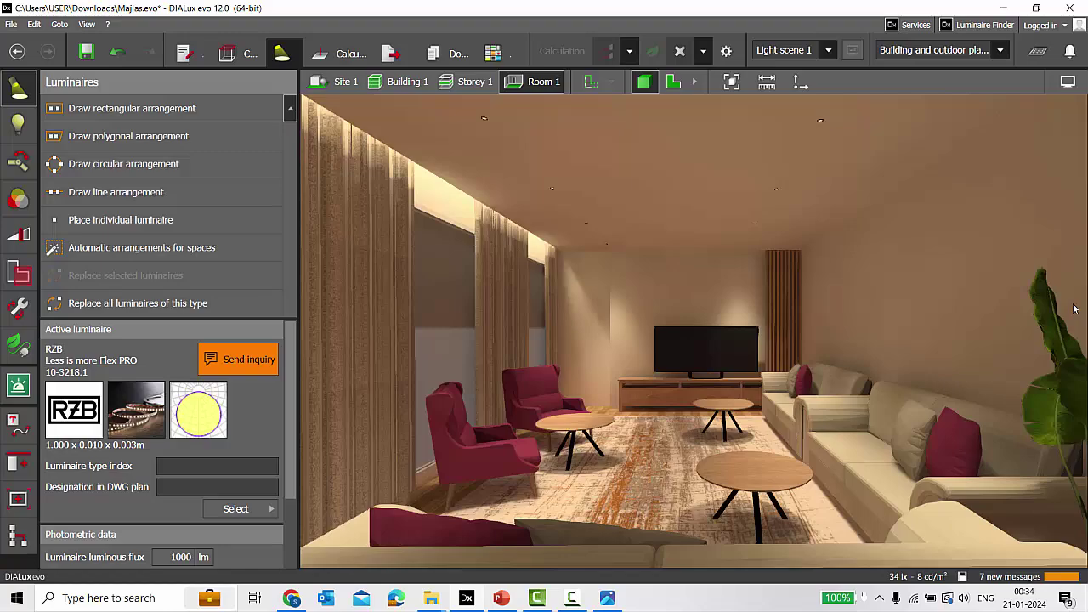
Lower the manual white balance of the 3D view to 5515 K
{"action": "left_click", "coordinate": [1073, 81]}
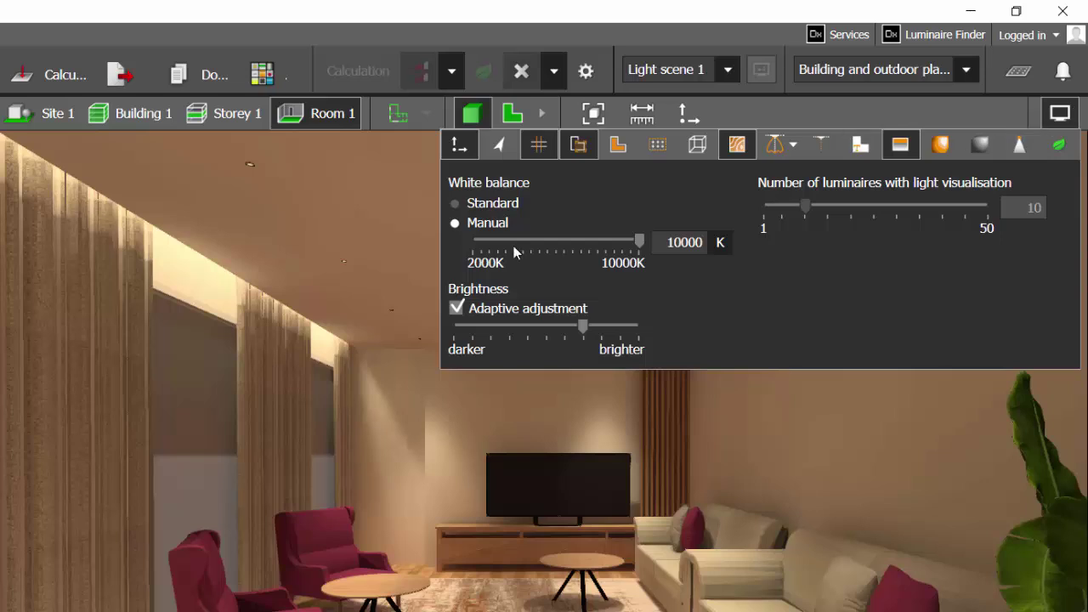
{"action": "left_click_drag", "start_coordinate": [640, 246], "coordinate": [546, 247]}
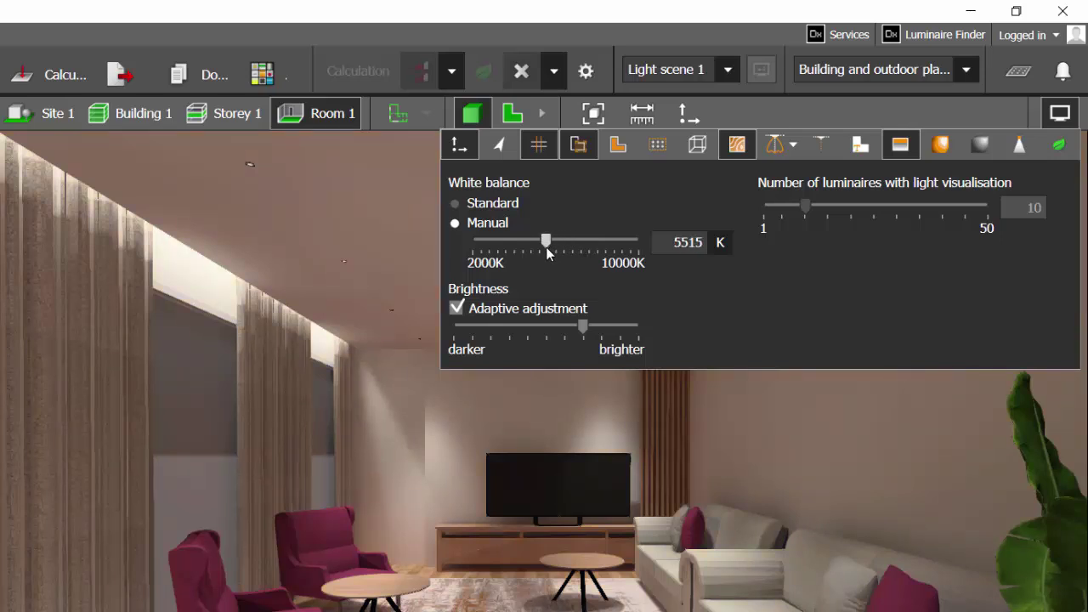
Try a manual white balance of 4500 K for the 3D view, and settle on 4800 K
{"action": "left_click", "coordinate": [679, 242]}
{"action": "type", "text": "4500"}
{"action": "key", "text": "Return"}
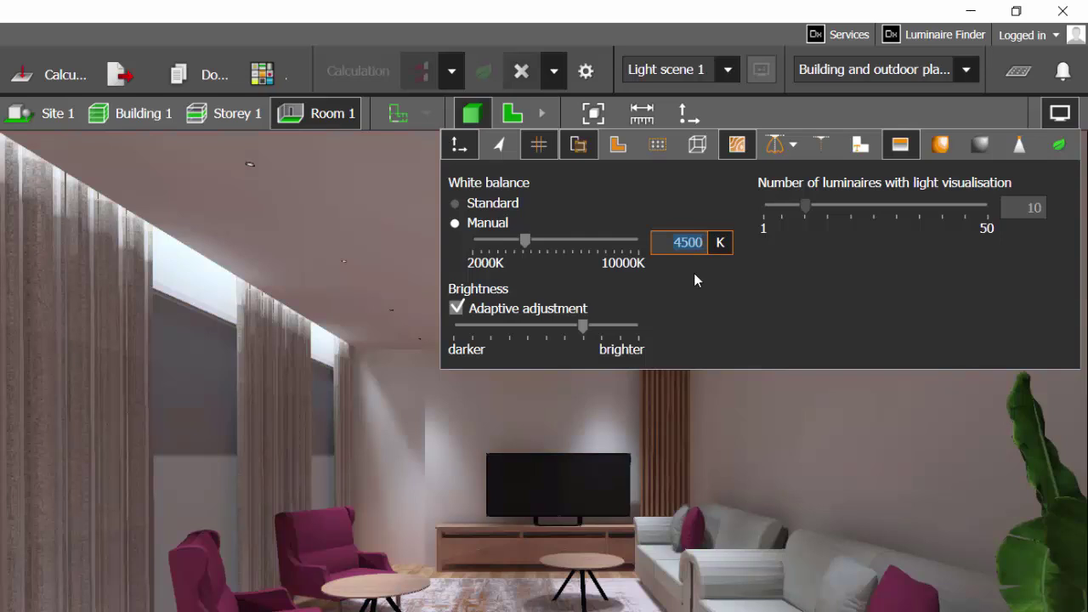
{"action": "type", "text": "4800"}
{"action": "key", "text": "Return"}
{"action": "left_click", "coordinate": [819, 427]}
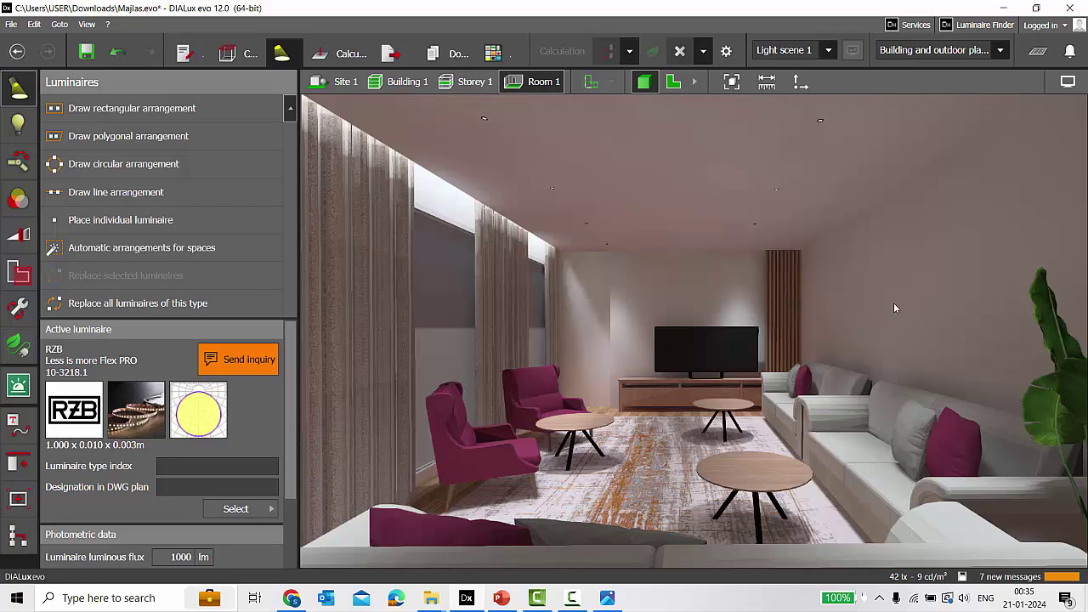
Switch to the image viewer and compare the raytraced majlis renders with magenta chairs and with blue chairs
{"action": "left_click", "coordinate": [1068, 82]}
{"action": "key", "text": "alt+Tab"}
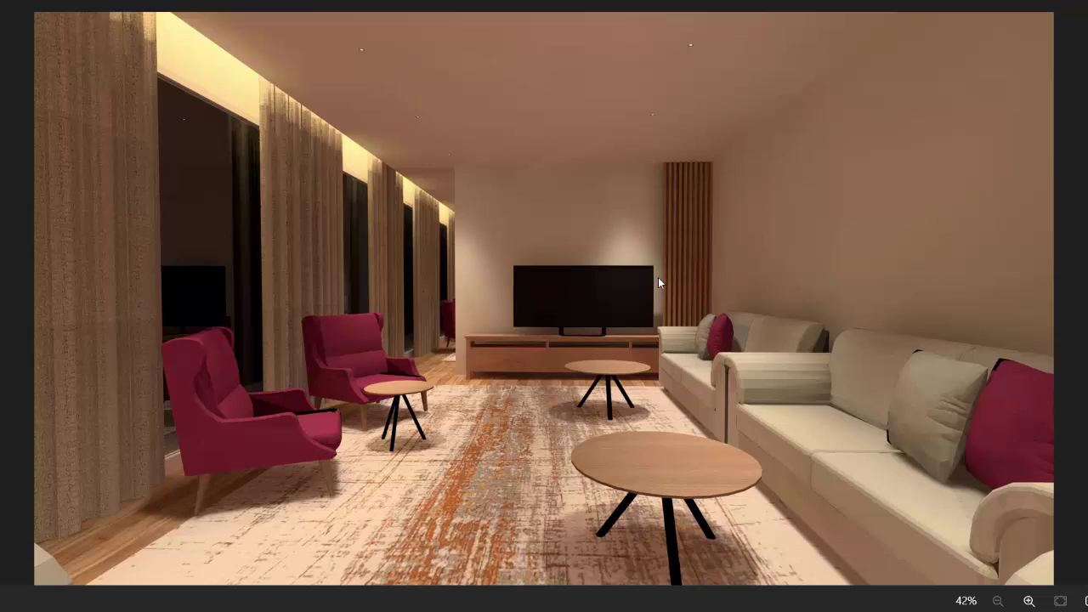
{"action": "key", "text": "Right"}
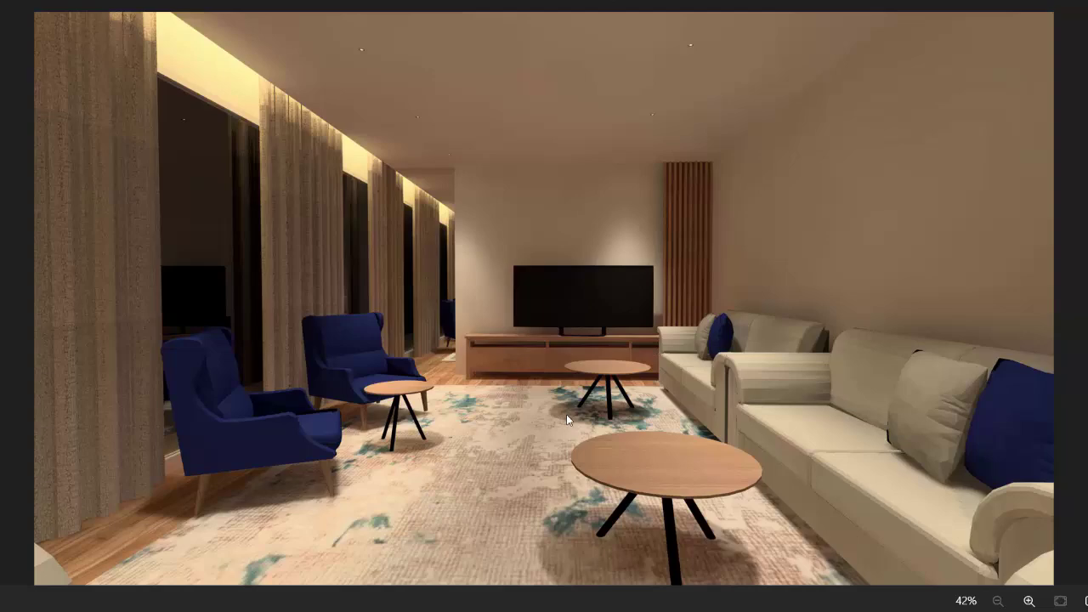
{"action": "key", "text": "Right"}
{"action": "key", "text": "Left"}
{"action": "key", "text": "Right"}
{"action": "key", "text": "Left"}
{"action": "key", "text": "Right"}
{"action": "key", "text": "Left"}
{"action": "key", "text": "Right"}
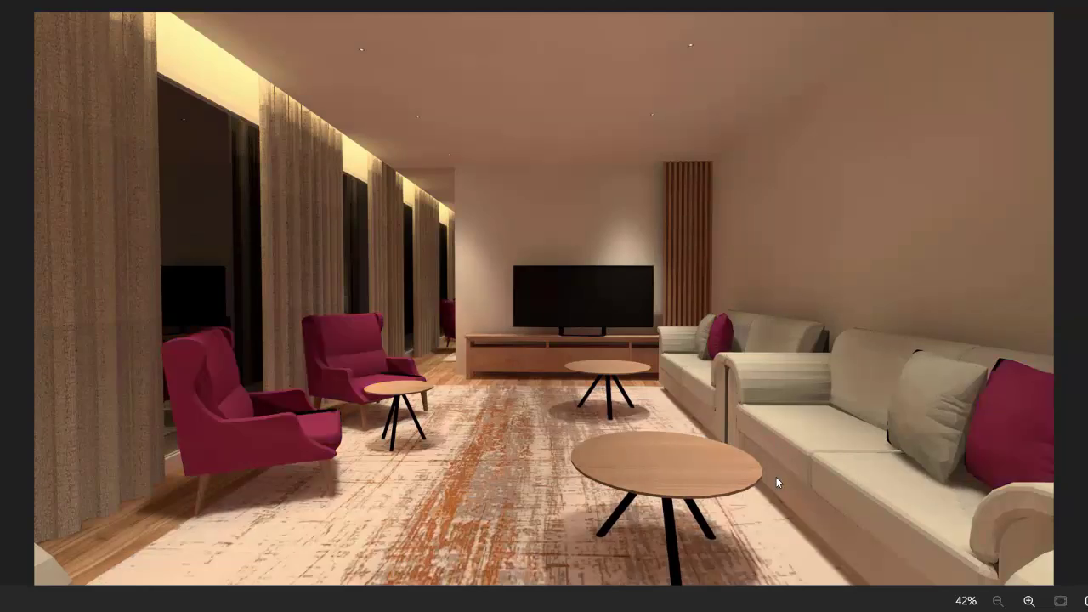
{"action": "key", "text": "Left"}
{"action": "key", "text": "Right"}
{"action": "key", "text": "Left"}
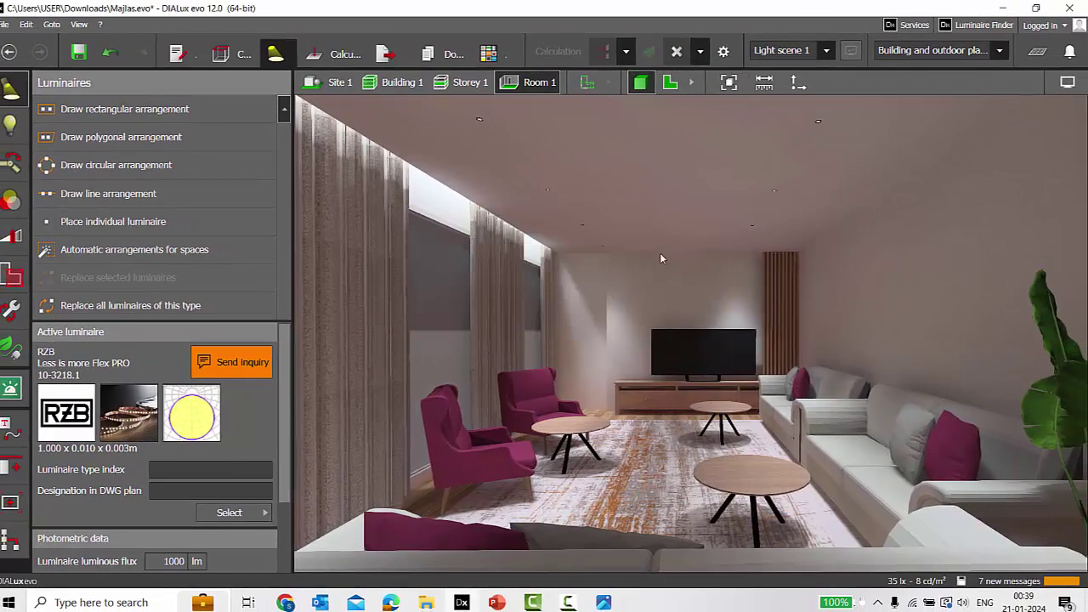
Discard the calculation results, switch to the web browser and search for "orange wood texture"
{"action": "left_click", "coordinate": [676, 52]}
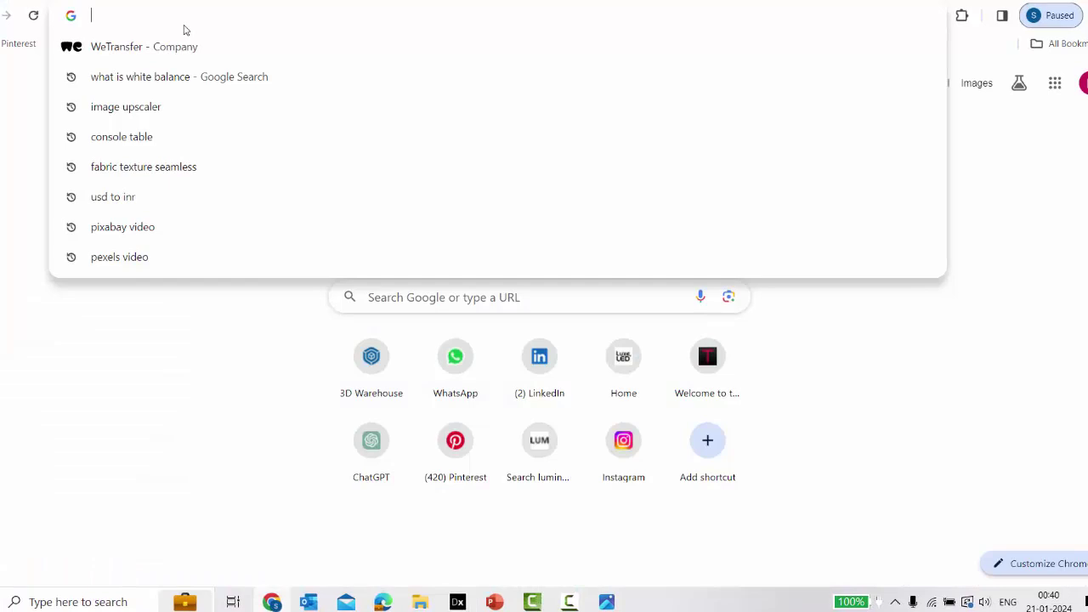
{"action": "type", "text": "ora"}
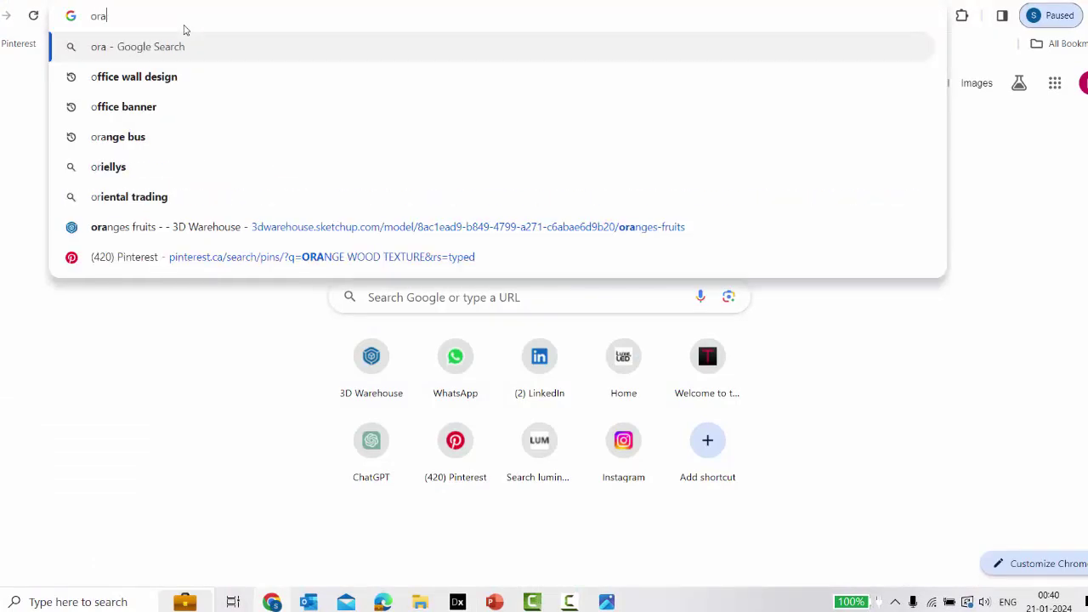
{"action": "type", "text": "nge wood texture"}
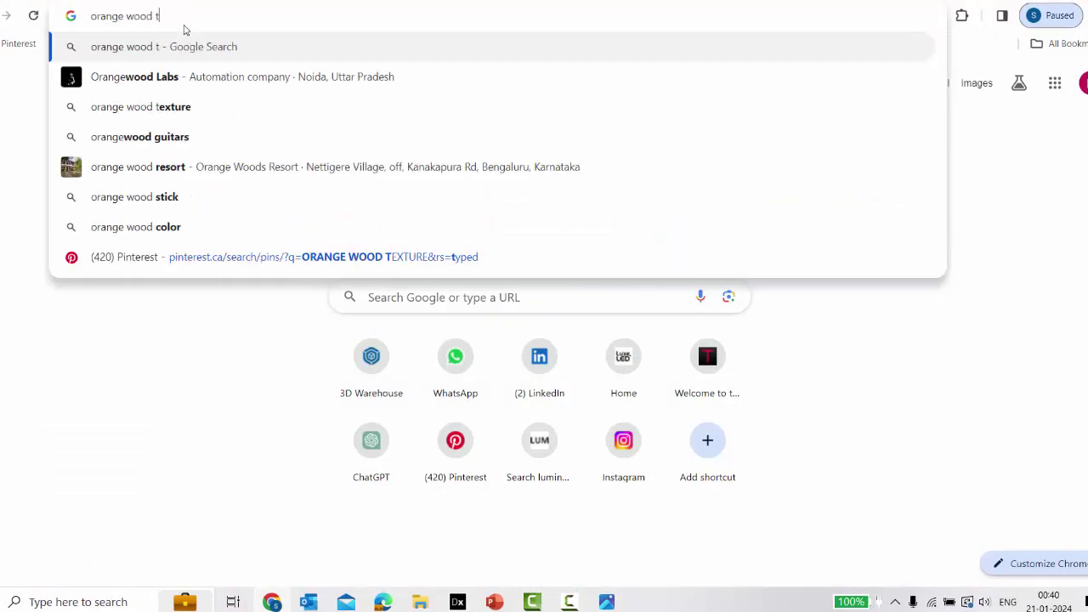
{"action": "key", "text": "Return"}
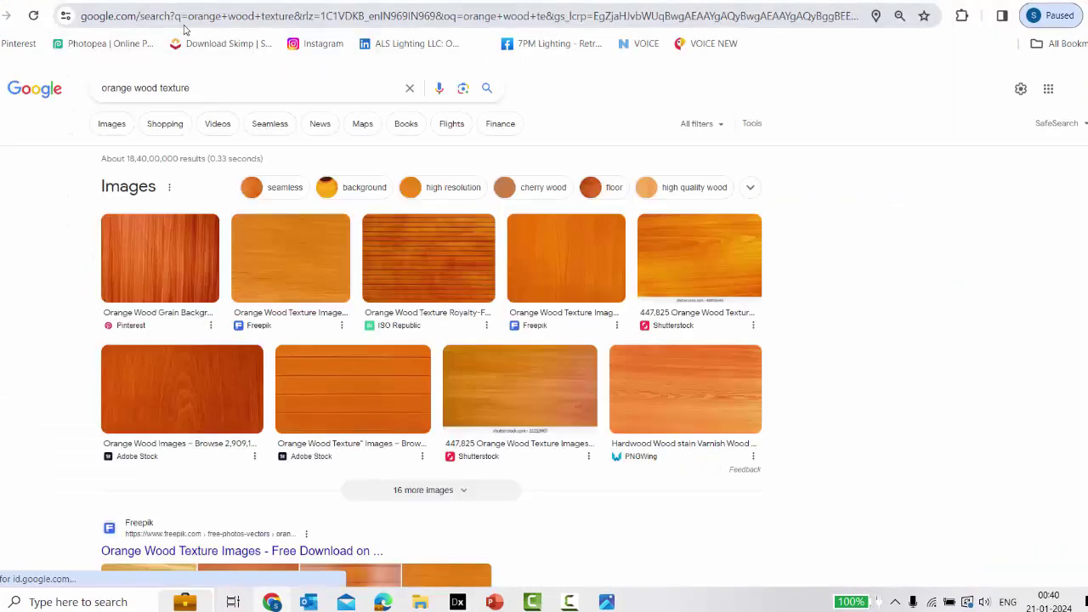
Open the image results and copy the preview of the Freepik orange wood texture
{"action": "left_click", "coordinate": [109, 121]}
{"action": "left_click", "coordinate": [326, 281]}
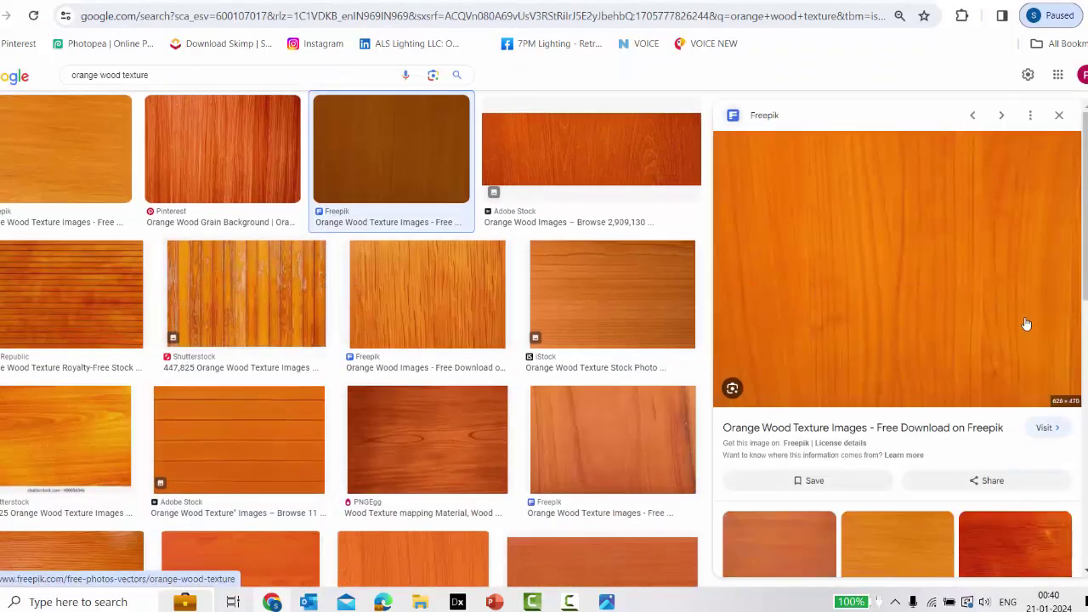
{"action": "right_click", "coordinate": [907, 246]}
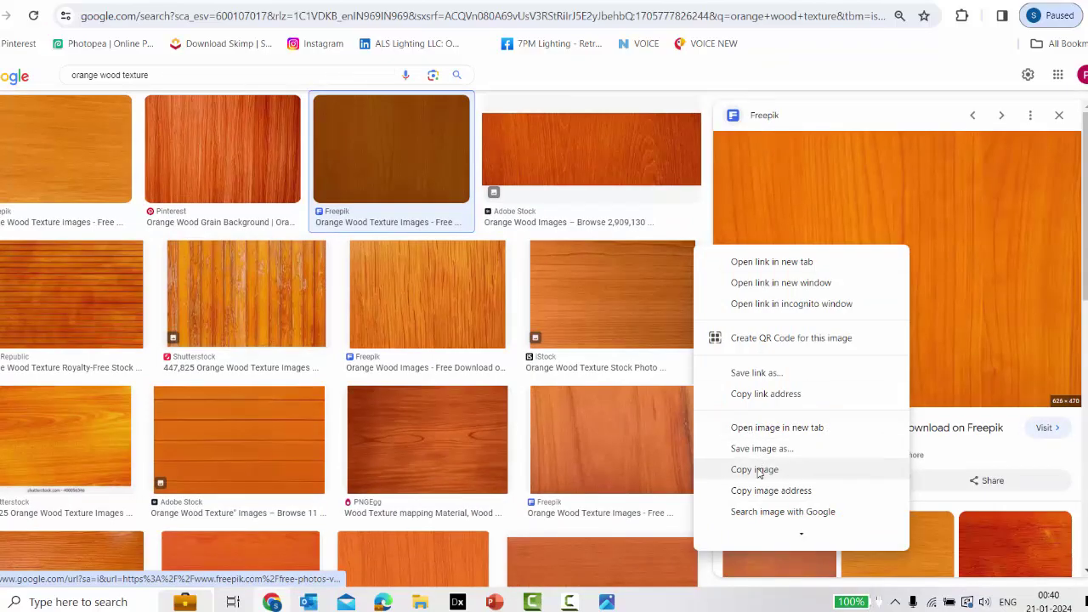
{"action": "left_click", "coordinate": [736, 470]}
Switch back to DIALux evo, enter construction mode and paste the copied wood texture onto the window behind the curtains
{"action": "key", "text": "alt+Tab"}
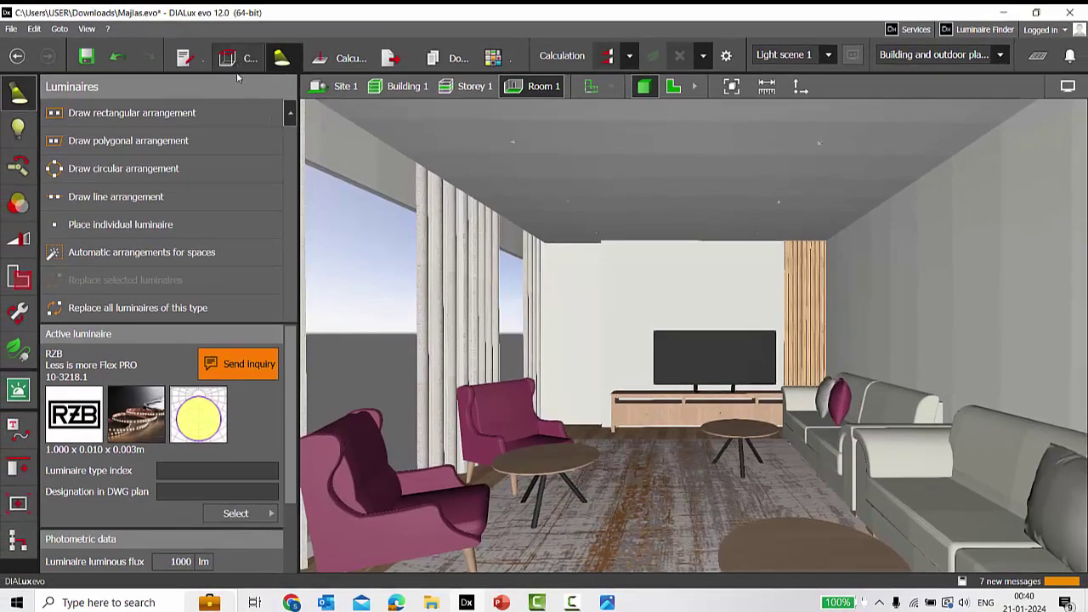
{"action": "left_click", "coordinate": [228, 57]}
{"action": "left_click", "coordinate": [424, 276]}
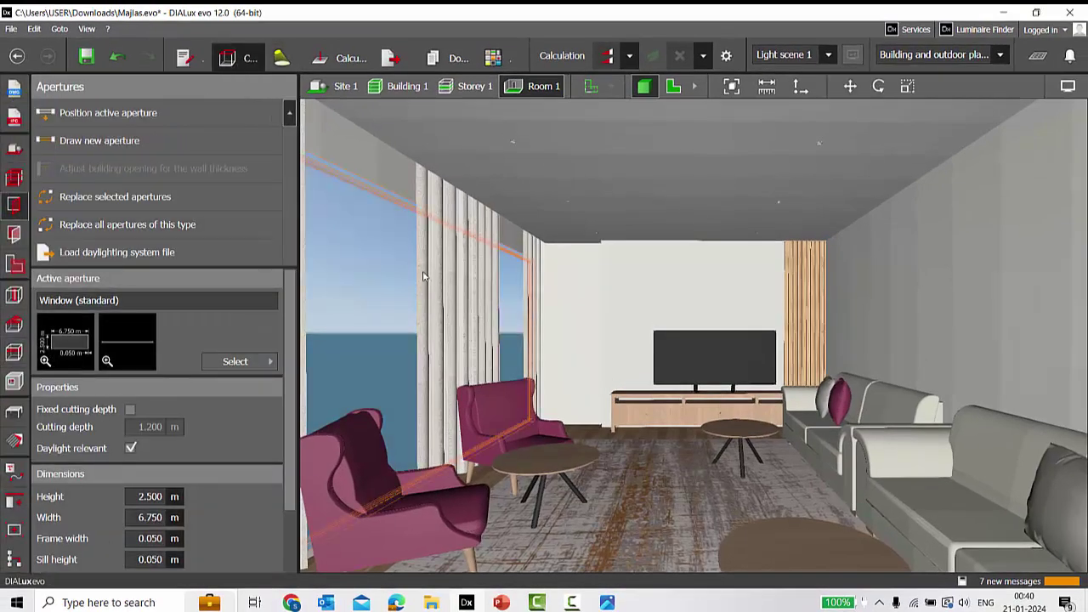
{"action": "key", "text": "ctrl+v"}
{"action": "left_click", "coordinate": [399, 288]}
{"action": "left_click_drag", "start_coordinate": [398, 288], "coordinate": [368, 300]}
Recalculate the lighting with the wood-textured window and check the colour it reflects onto the ceiling and walls
{"action": "left_click", "coordinate": [15, 413]}
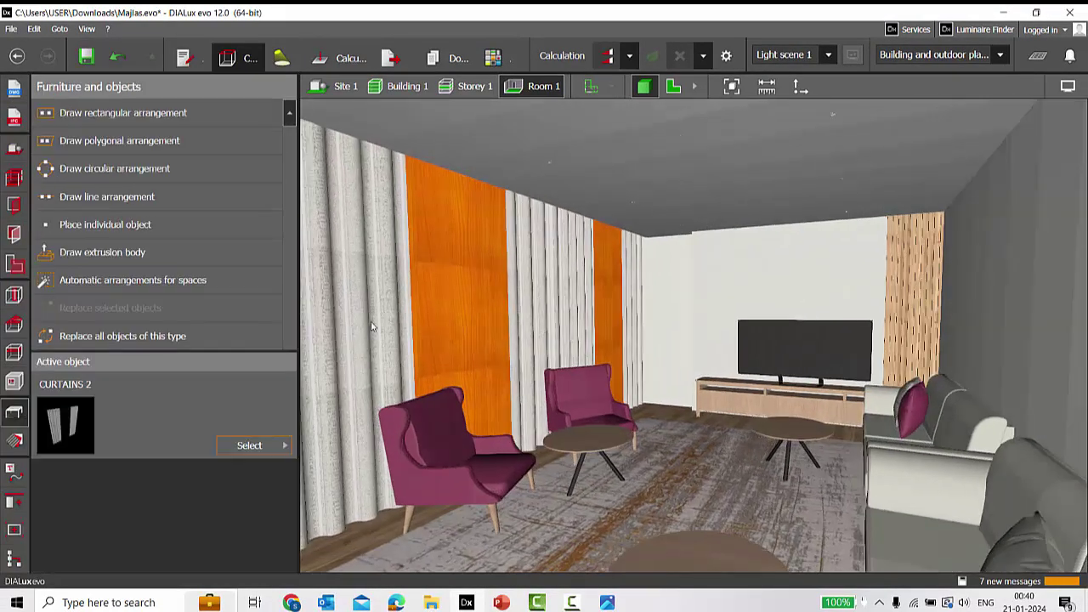
{"action": "scroll", "coordinate": [442, 244], "scroll_direction": "up", "scroll_amount": 8}
{"action": "scroll", "coordinate": [442, 238], "scroll_direction": "up", "scroll_amount": 3}
{"action": "scroll", "coordinate": [484, 249], "scroll_direction": "down", "scroll_amount": 2}
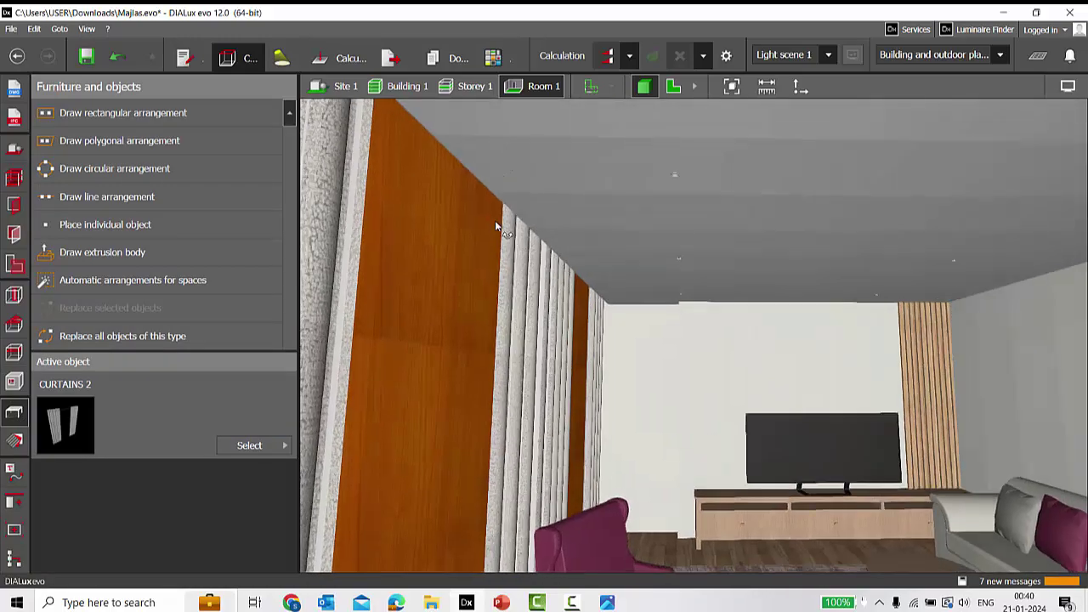
{"action": "scroll", "coordinate": [453, 145], "scroll_direction": "down", "scroll_amount": 3}
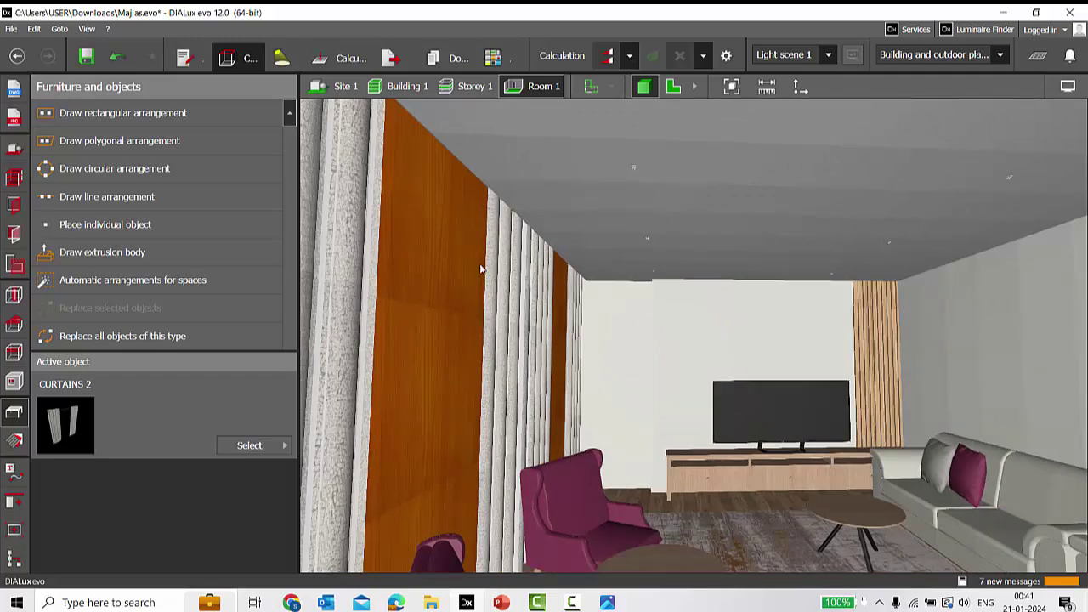
{"action": "scroll", "coordinate": [675, 311], "scroll_direction": "down", "scroll_amount": 4}
{"action": "left_click", "coordinate": [609, 56]}
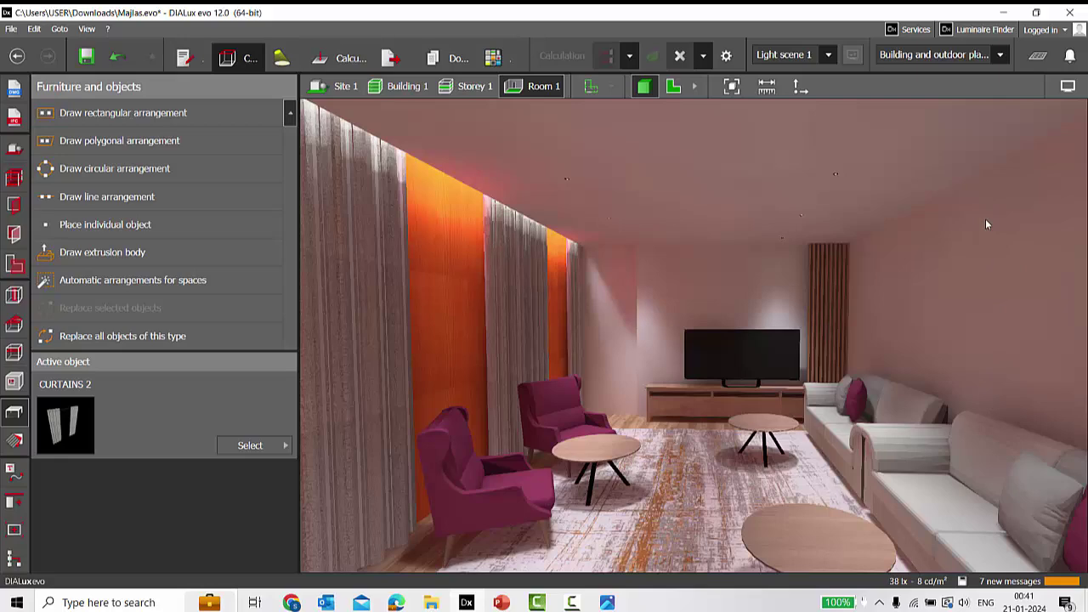
{"action": "scroll", "coordinate": [1037, 262], "scroll_direction": "up", "scroll_amount": 4}
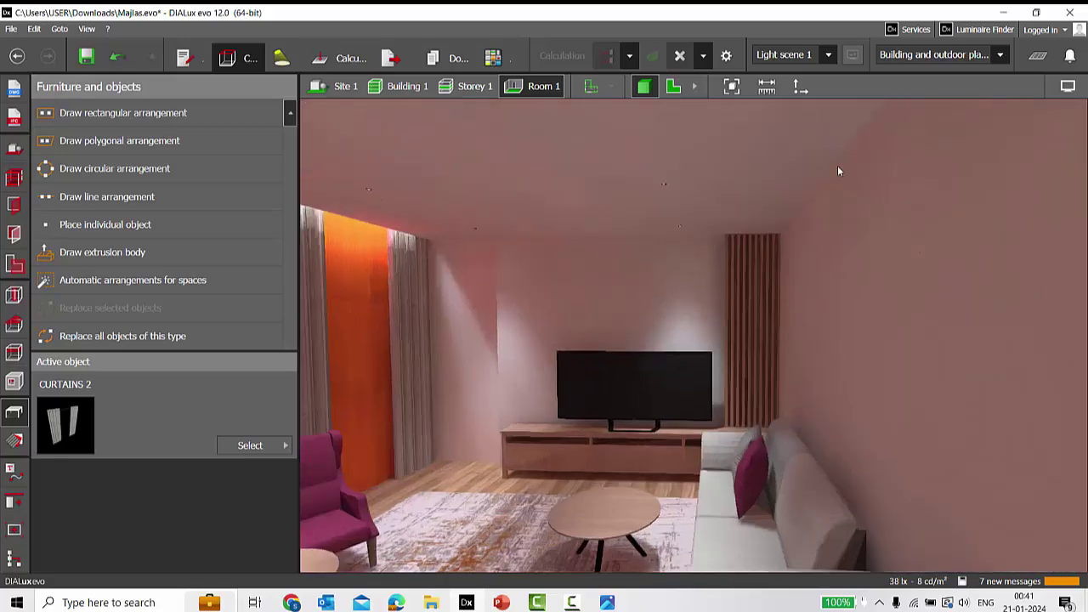
{"action": "scroll", "coordinate": [928, 271], "scroll_direction": "down", "scroll_amount": 5}
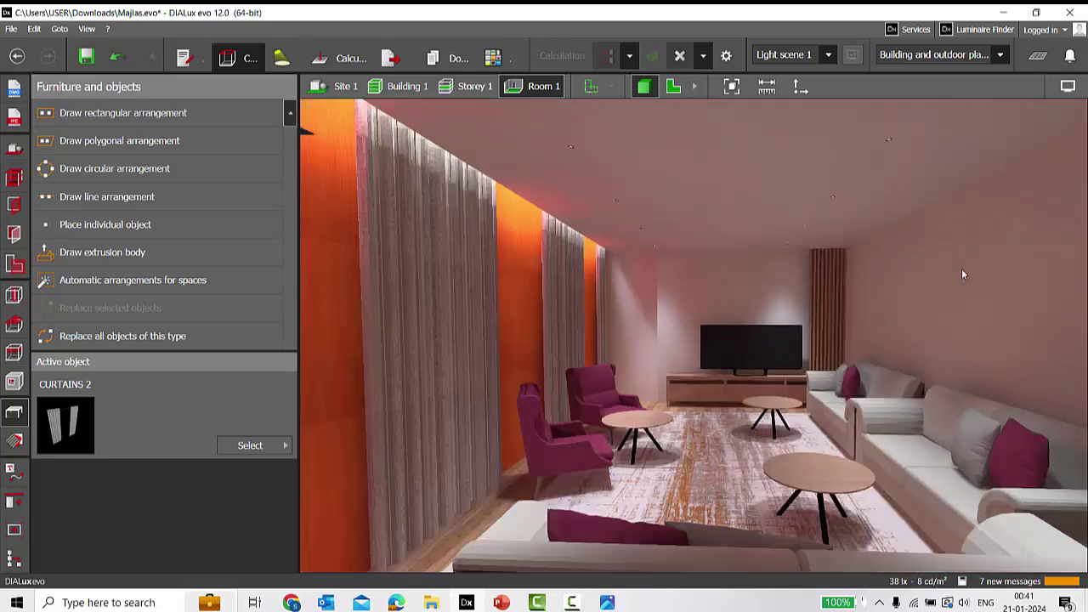
{"action": "left_click_drag", "start_coordinate": [962, 274], "coordinate": [911, 185]}
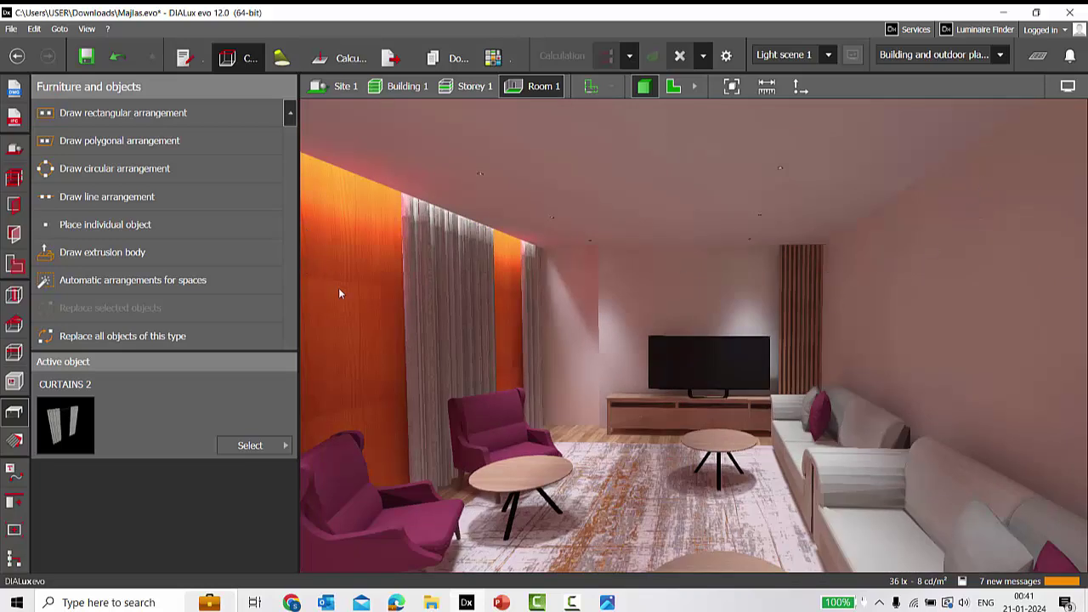
{"action": "left_click", "coordinate": [1066, 87]}
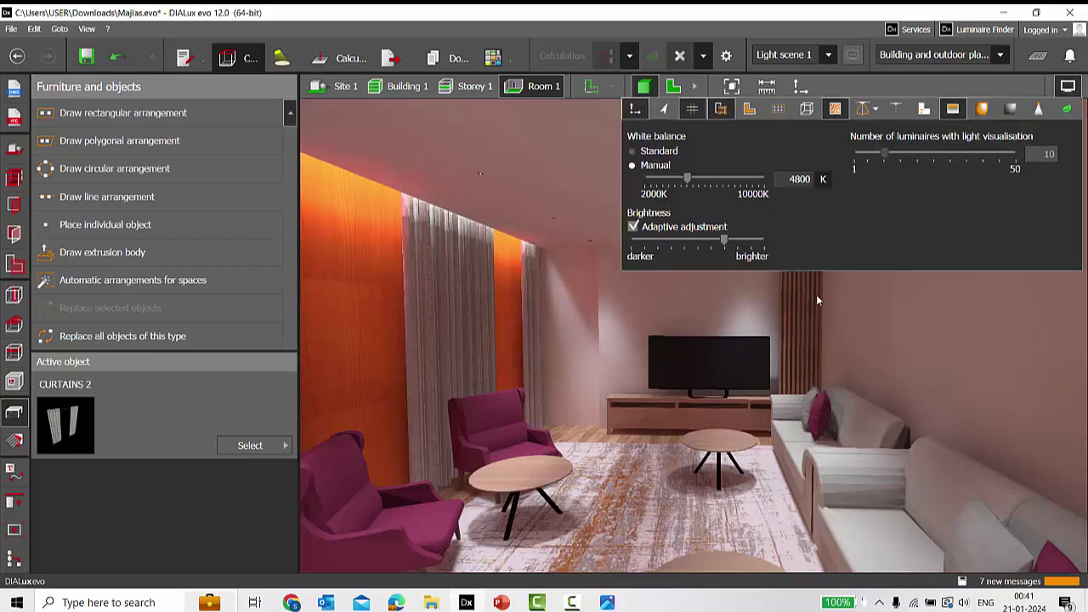
Discard the calculation results and set the reflection factor of the orange wood texture material to 20 %
{"action": "left_click", "coordinate": [679, 55]}
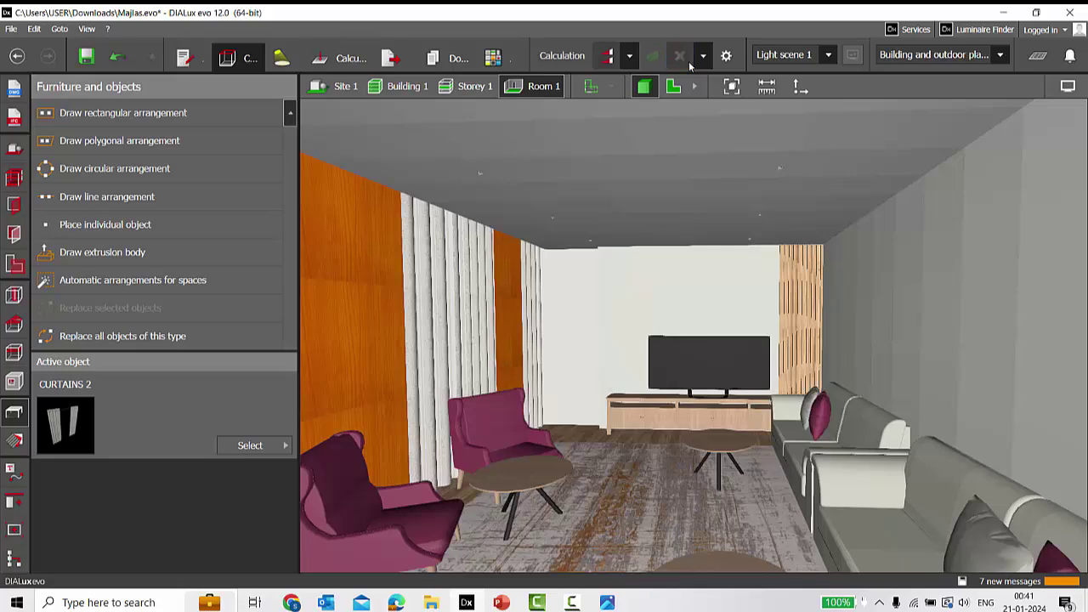
{"action": "left_click_drag", "start_coordinate": [544, 332], "coordinate": [635, 329]}
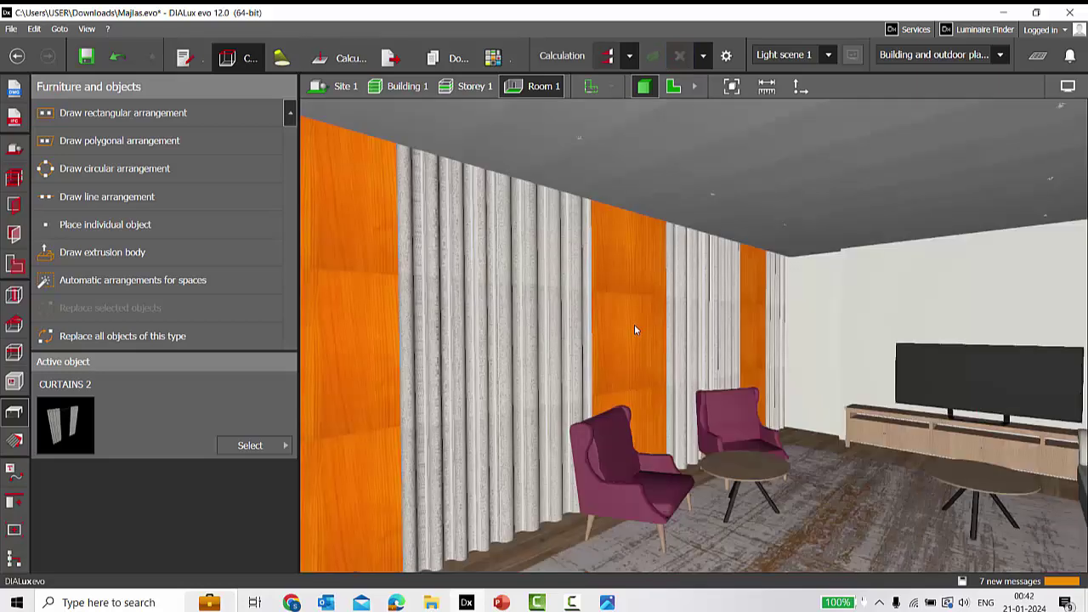
{"action": "left_click", "coordinate": [16, 441]}
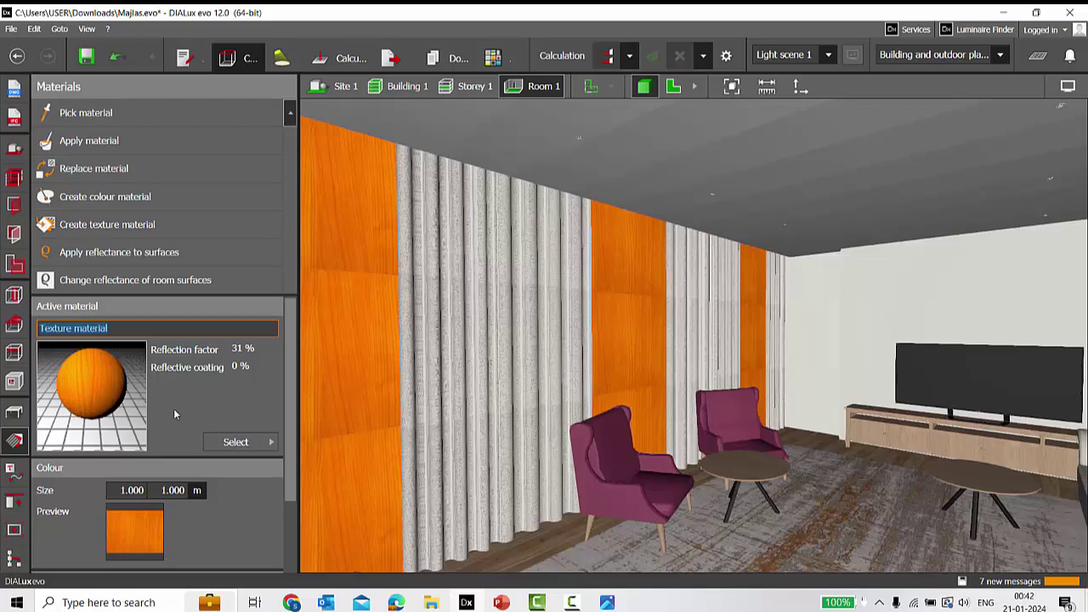
{"action": "left_click", "coordinate": [594, 335]}
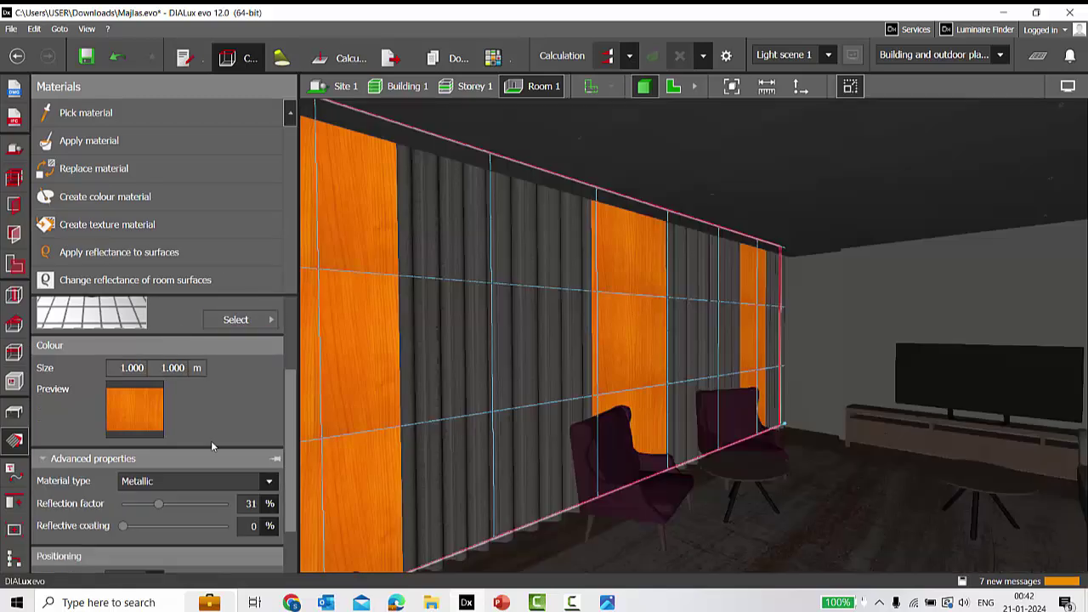
{"action": "scroll", "coordinate": [207, 417], "scroll_direction": "down", "scroll_amount": 2}
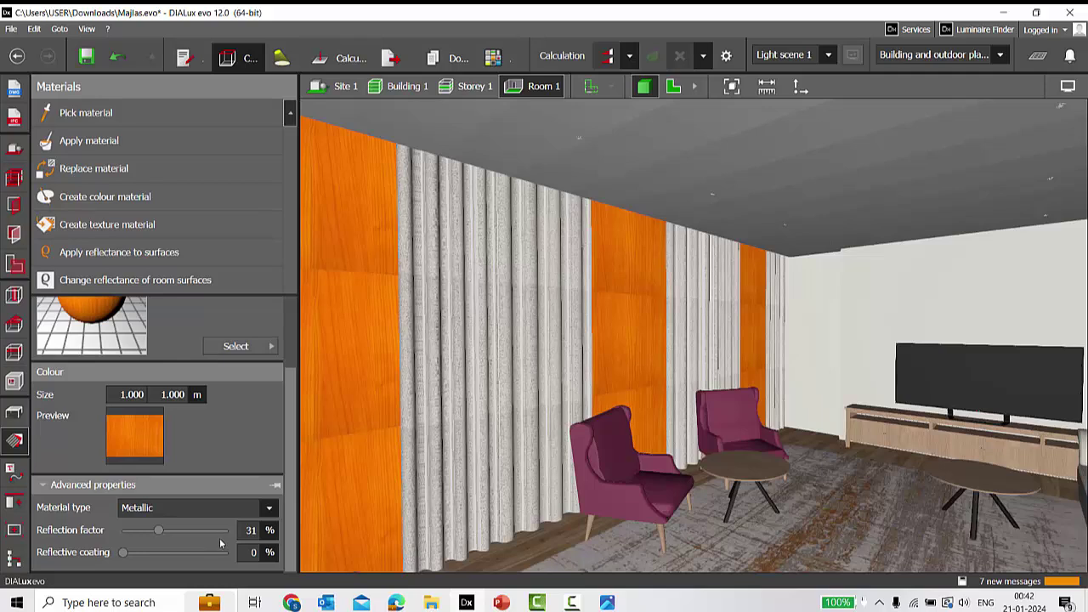
{"action": "left_click", "coordinate": [255, 530]}
{"action": "double_click", "coordinate": [255, 530]}
{"action": "type", "text": "20"}
{"action": "key", "text": "Return"}
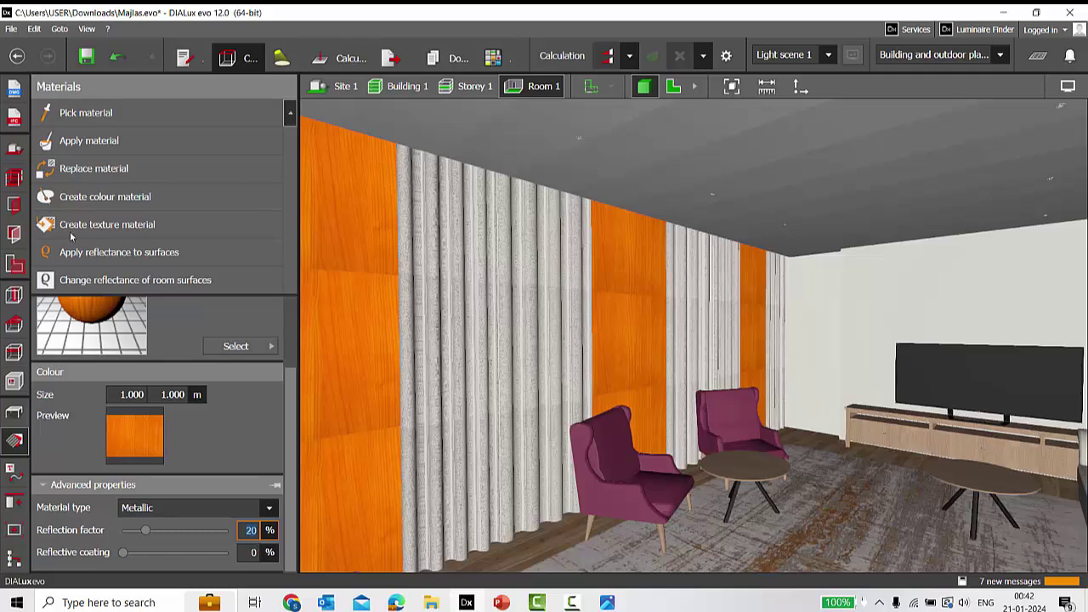
Apply the adjusted wood material to the window behind the curtains and start recalculating the lighting
{"action": "left_click", "coordinate": [89, 140]}
{"action": "left_click", "coordinate": [644, 282]}
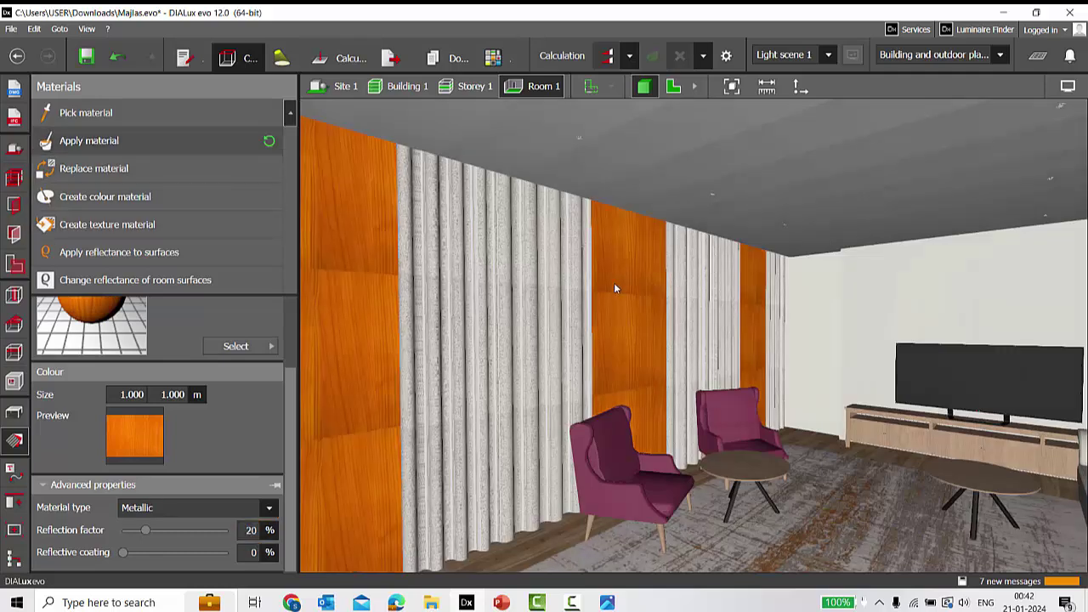
{"action": "left_click", "coordinate": [607, 56]}
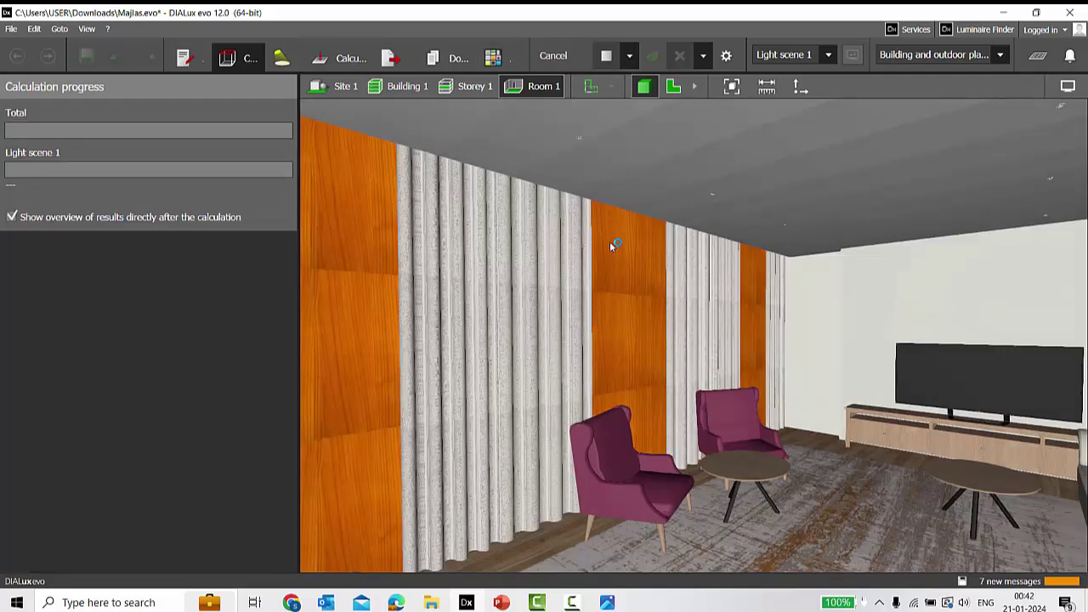